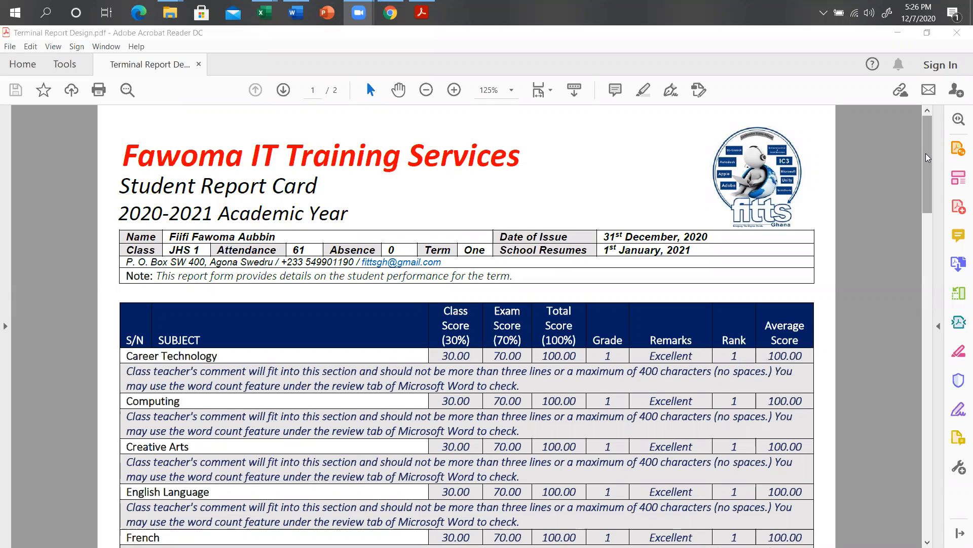
# Scroll down through page 1 of the report card in Acrobat Reader.
pyautogui.moveTo(927, 157); pyautogui.dragTo(927, 165)
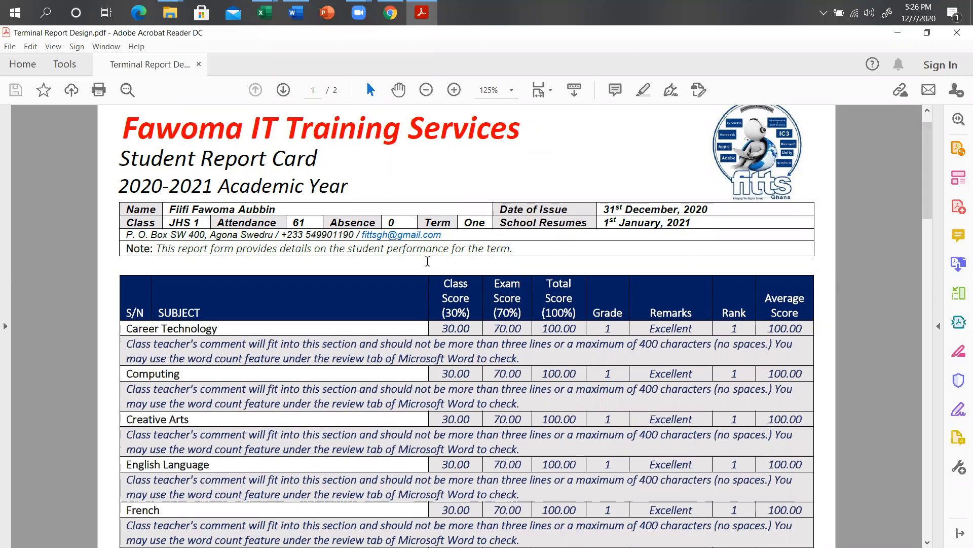
pyautogui.moveTo(926, 203); pyautogui.dragTo(928, 224)
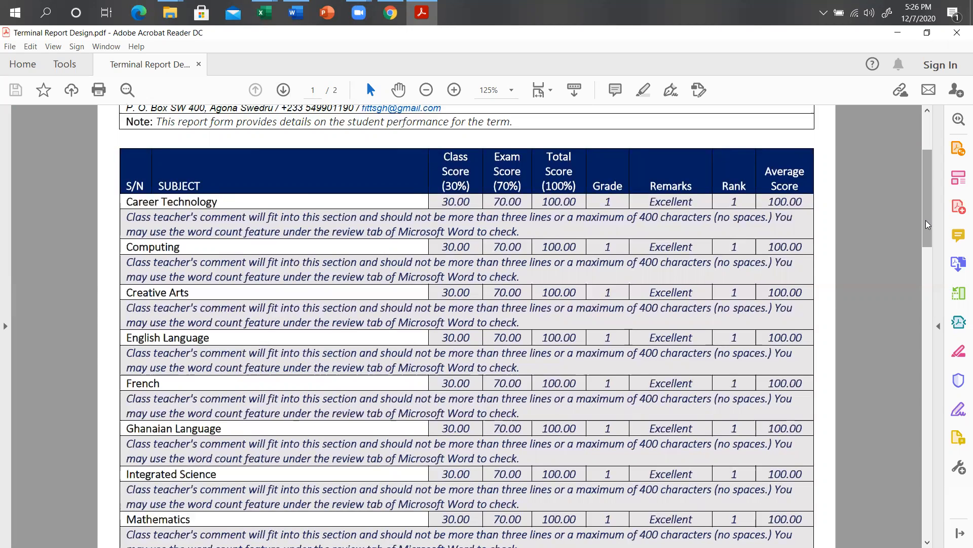
pyautogui.moveTo(926, 221); pyautogui.dragTo(926, 222)
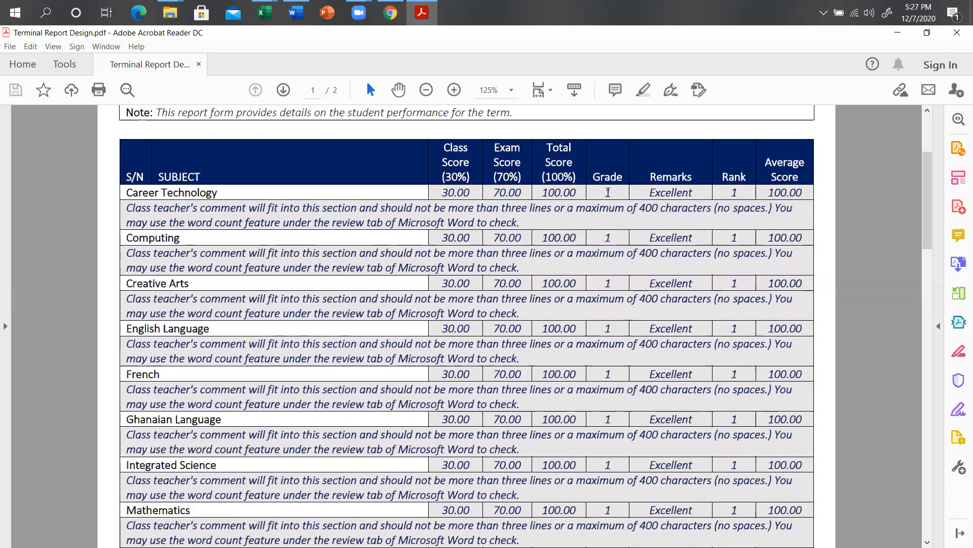
pyautogui.moveTo(928, 193); pyautogui.dragTo(928, 271)
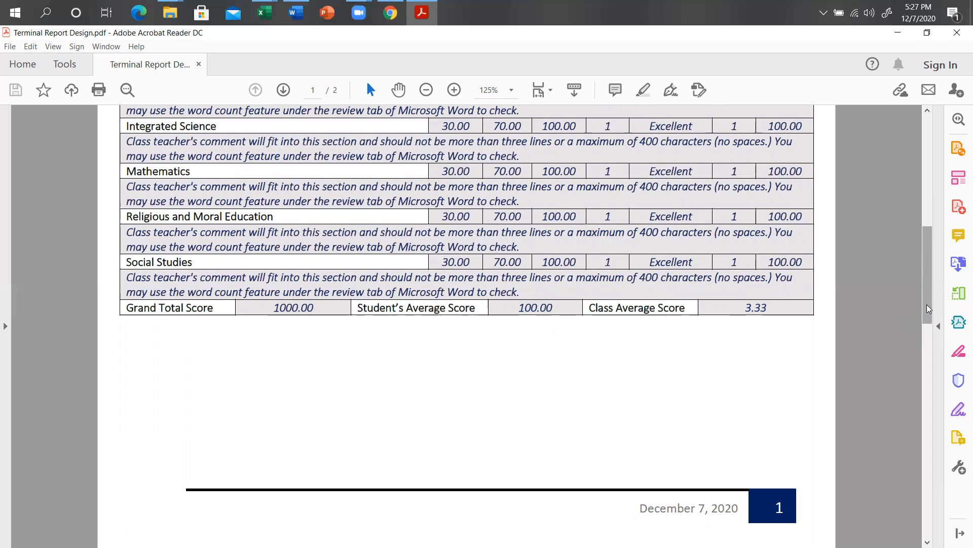
pyautogui.scroll(-1, 929, 309)
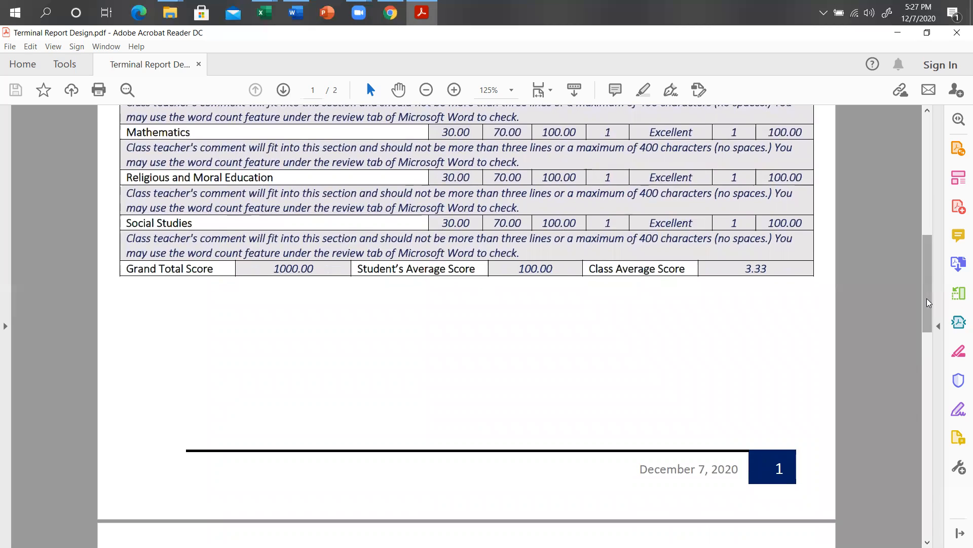
# Jump to page 2 and scroll to the learning skills, grading key and Head Teacher section.
pyautogui.click(925, 387)
pyautogui.moveTo(925, 386); pyautogui.dragTo(924, 391)
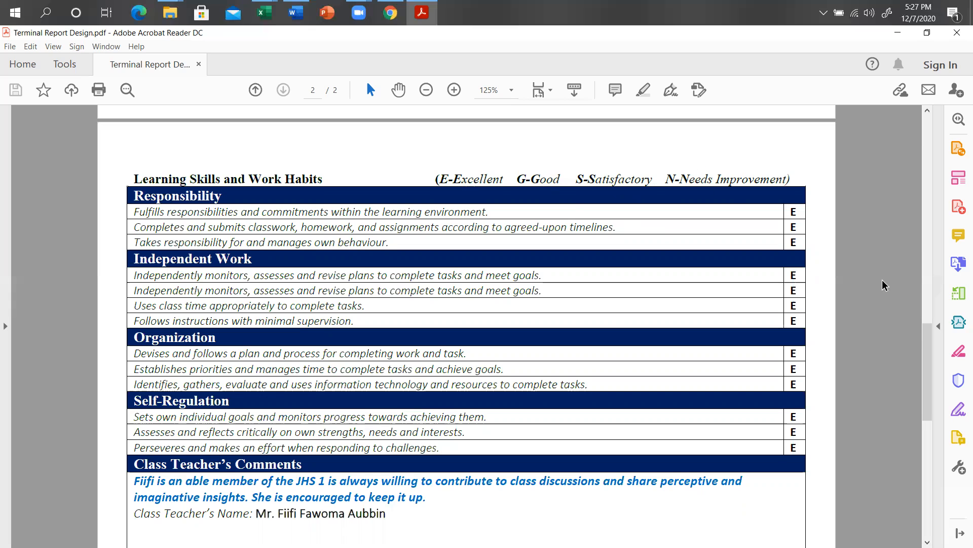
pyautogui.moveTo(926, 348); pyautogui.dragTo(925, 355)
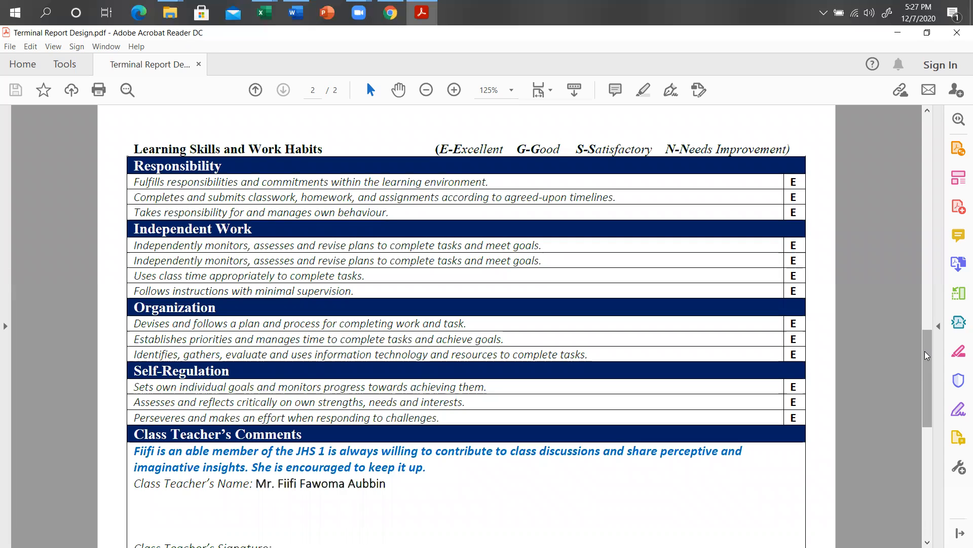
pyautogui.moveTo(926, 355); pyautogui.dragTo(931, 431)
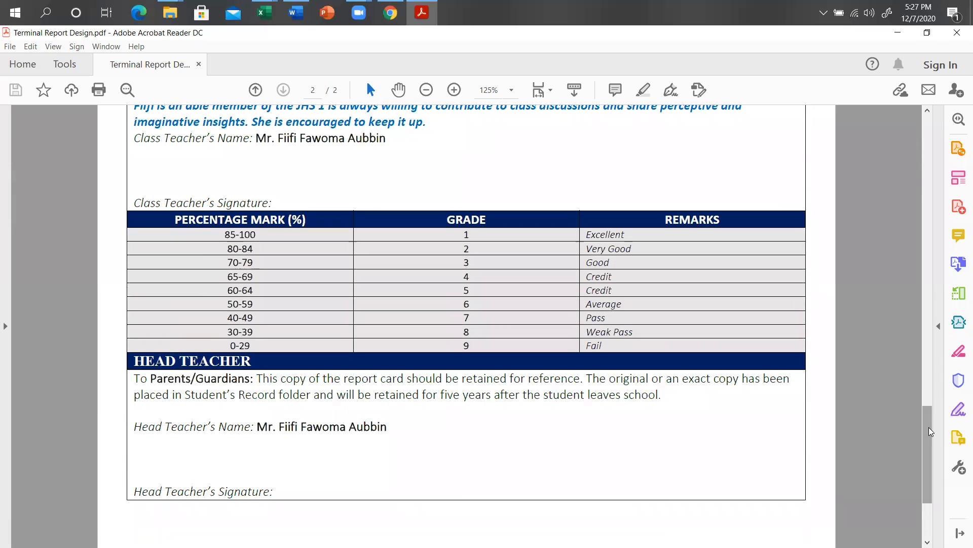
pyautogui.moveTo(930, 432)
pyautogui.mouseDown()
pyautogui.moveTo(929, 469)
pyautogui.moveTo(921, 426)
pyautogui.mouseUp()
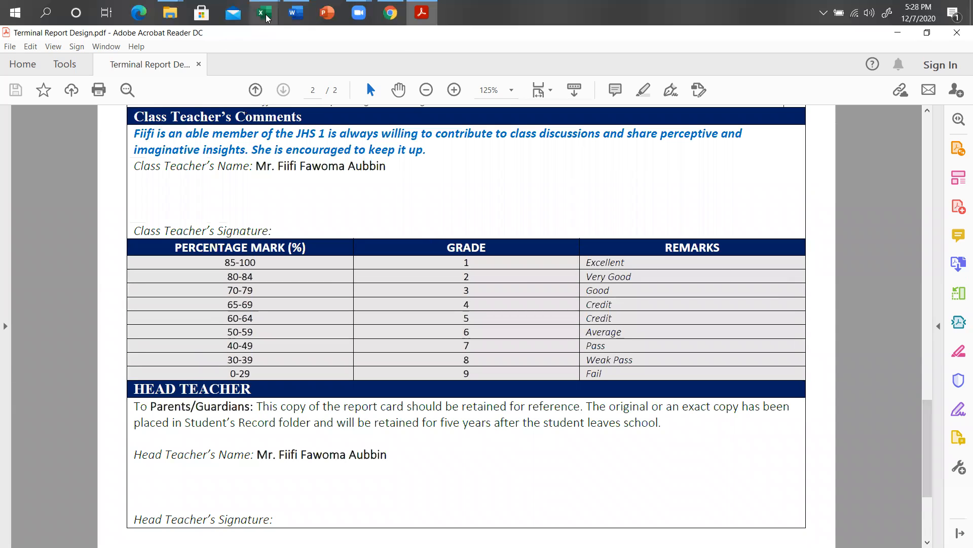
# On the Student List sheet, overwrite FITTS1 in cell B3 with the student's full name.
pyautogui.moveTo(264, 13)
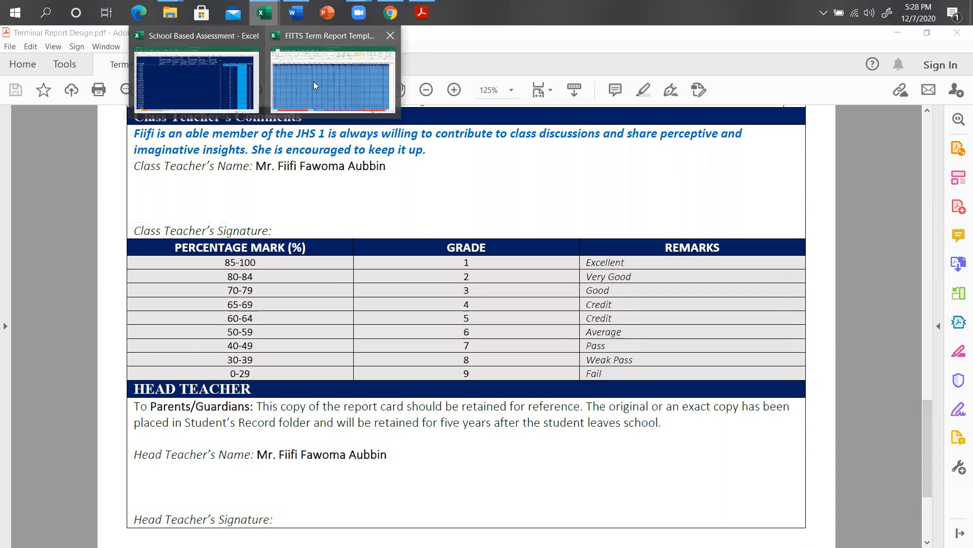
pyautogui.click(203, 78)
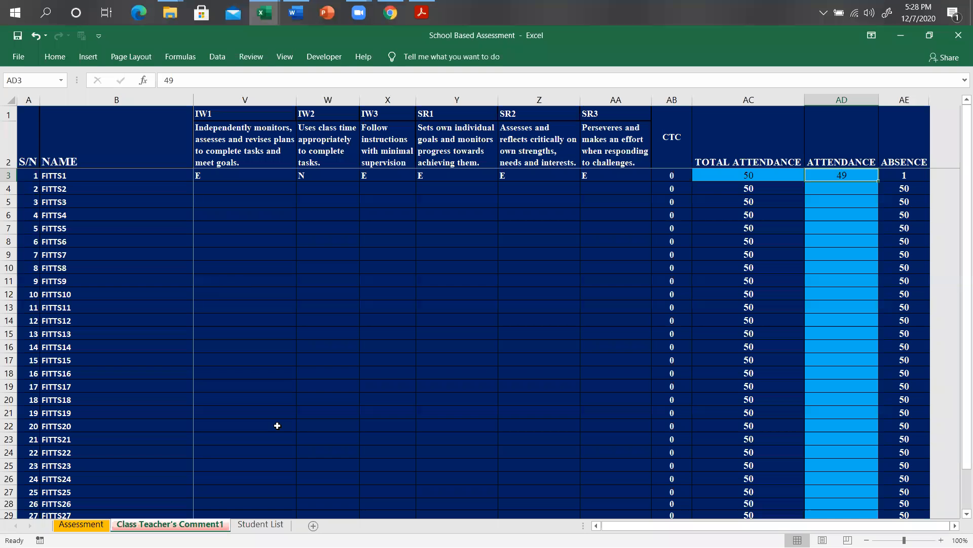
pyautogui.click(267, 525)
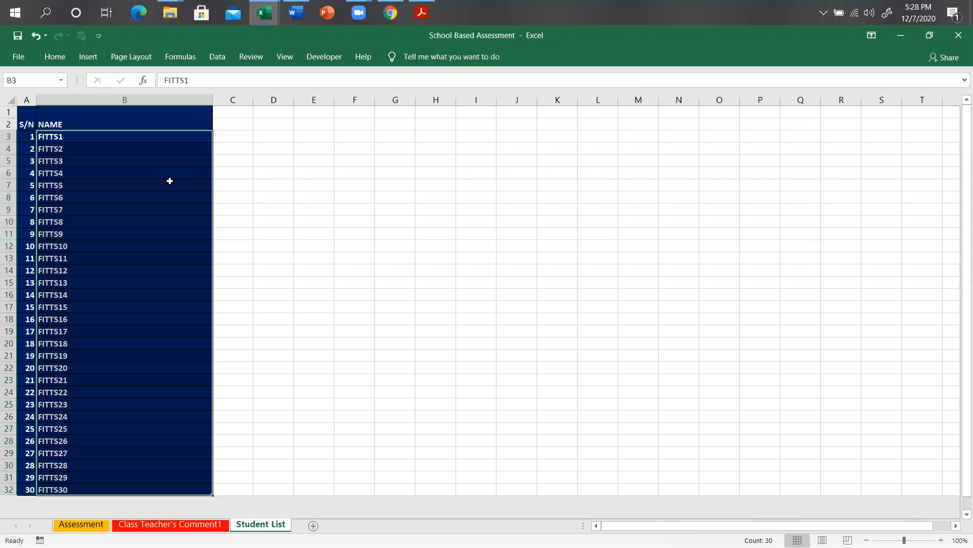
pyautogui.press('Up')
pyautogui.press('Down')
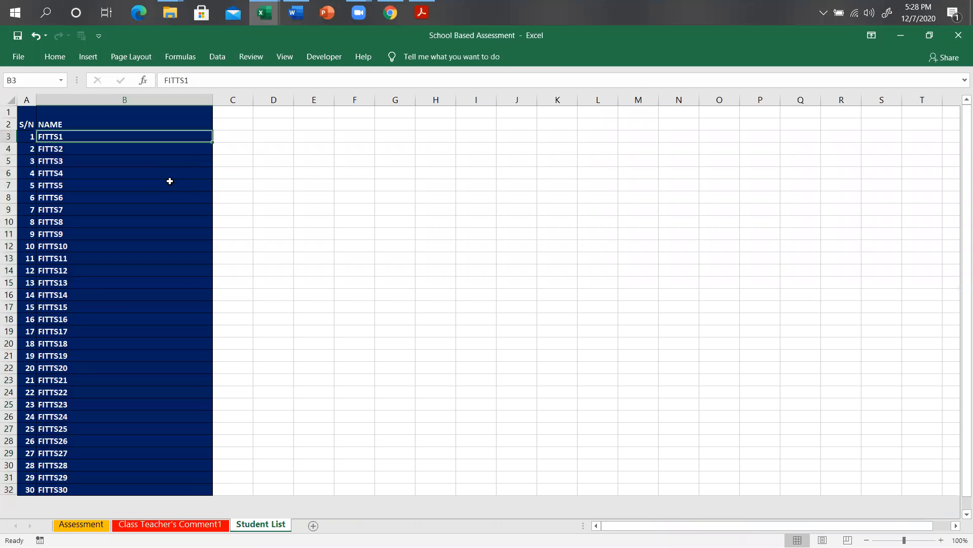
pyautogui.press('Down')
pyautogui.press('Up')
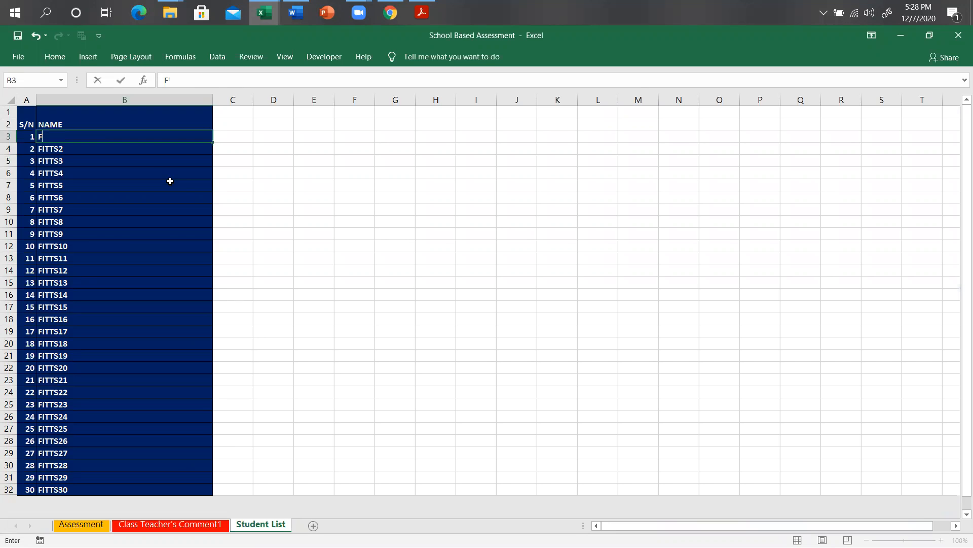
pyautogui.press('Return')
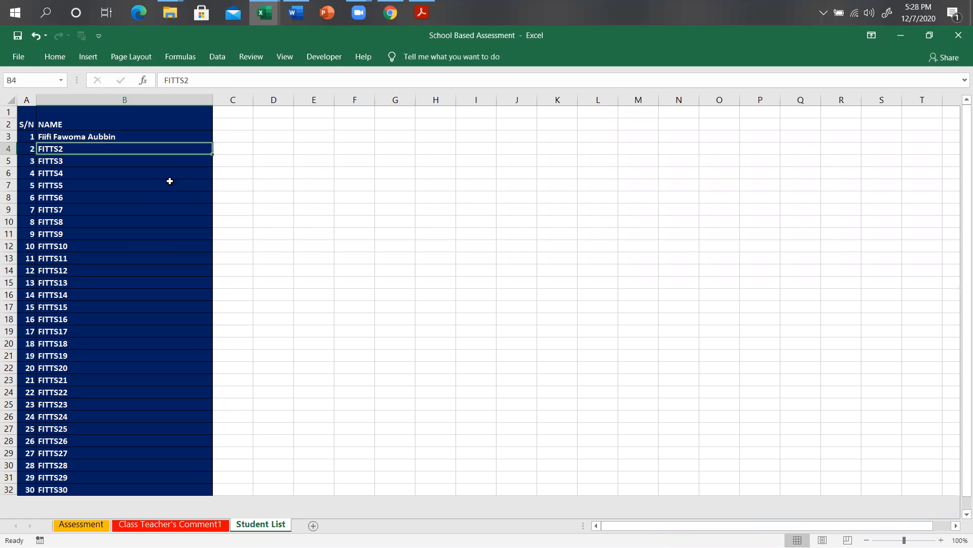
# On the Assessment sheet, set the Week 4 maximum mark to 20.
pyautogui.click(99, 529)
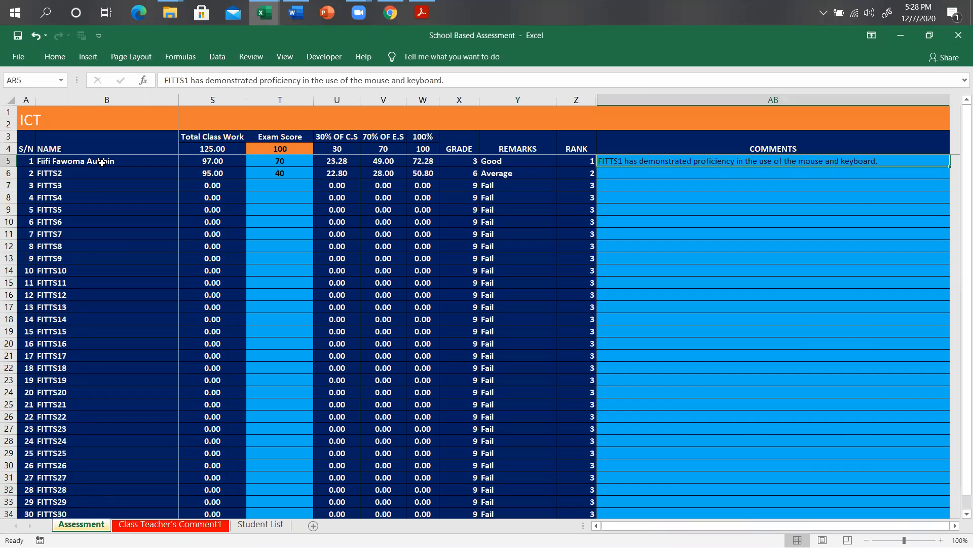
pyautogui.press('Left')
pyautogui.press('Left')
pyautogui.press('Left')
pyautogui.press('Left')
pyautogui.press('Left')
pyautogui.press('Left')
pyautogui.press('Left')
pyautogui.press('Left')
pyautogui.press('Left')
pyautogui.press('Left')
pyautogui.press('Left')
pyautogui.press('Left')
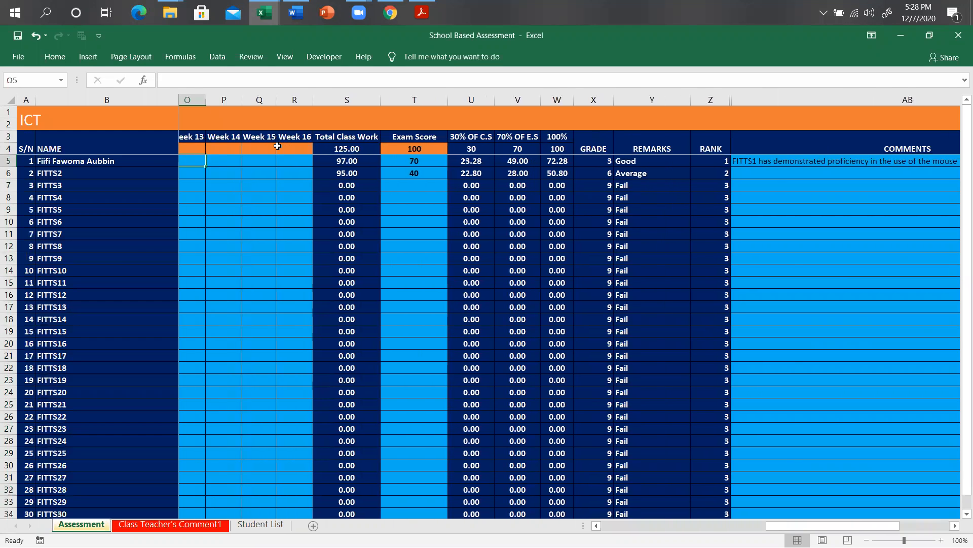
pyautogui.press('Left')
pyautogui.press('Left')
pyautogui.press('Left')
pyautogui.press('Left')
pyautogui.press('Left')
pyautogui.press('Left')
pyautogui.press('Left')
pyautogui.press('Left')
pyautogui.press('Left')
pyautogui.press('Left')
pyautogui.press('Left')
pyautogui.press('Left')
pyautogui.press('Left')
pyautogui.press('Left')
pyautogui.press('Left')
pyautogui.press('Left')
pyautogui.press('Left')
pyautogui.press('Right')
pyautogui.press('Left')
pyautogui.press('Left')
pyautogui.press('Left')
pyautogui.press('Left')
pyautogui.press('Left')
pyautogui.press('Left')
pyautogui.press('Left')
pyautogui.press('Left')
pyautogui.press('Left')
pyautogui.press('Left')
pyautogui.press('Left')
pyautogui.press('Left')
pyautogui.press('Left')
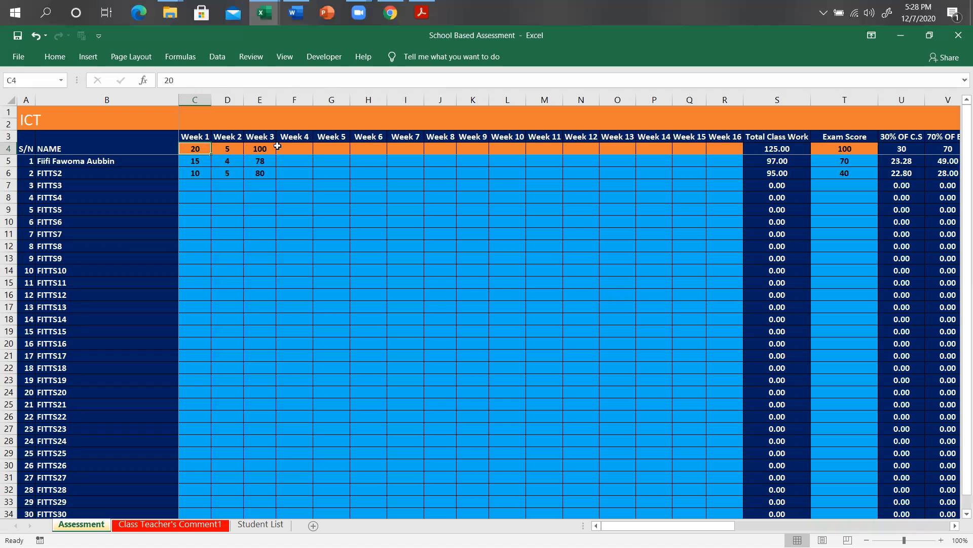
pyautogui.press('Right')
pyautogui.press('Right')
pyautogui.press('Right')
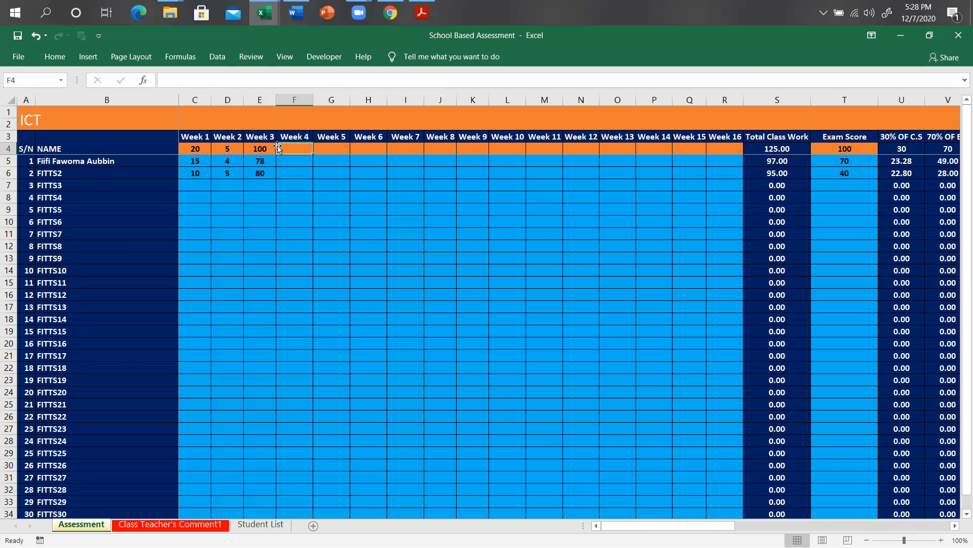
pyautogui.write('20')
pyautogui.press('Return')
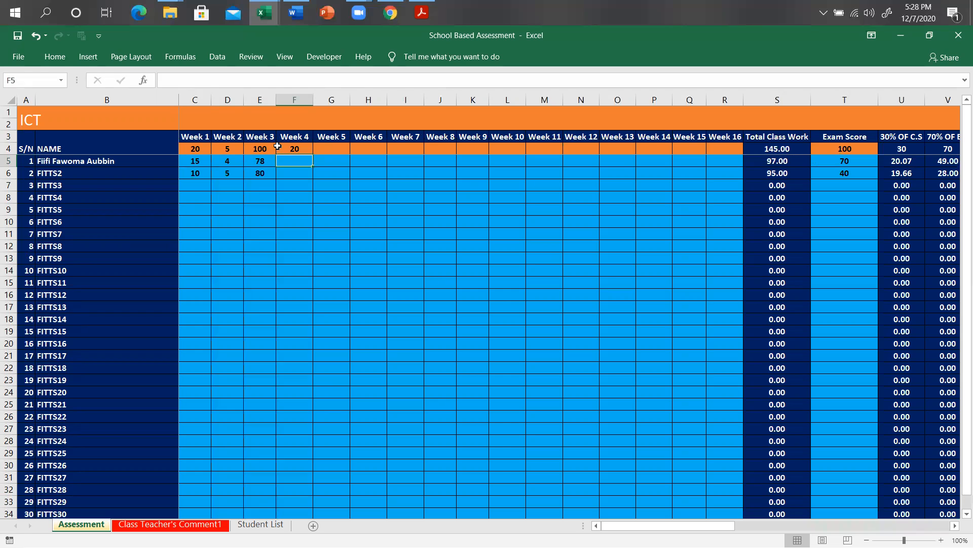
# Enter Week 4 scores of 15 and 5, and an exam score of 80 for FITTS2.
pyautogui.write('15')
pyautogui.press('Return')
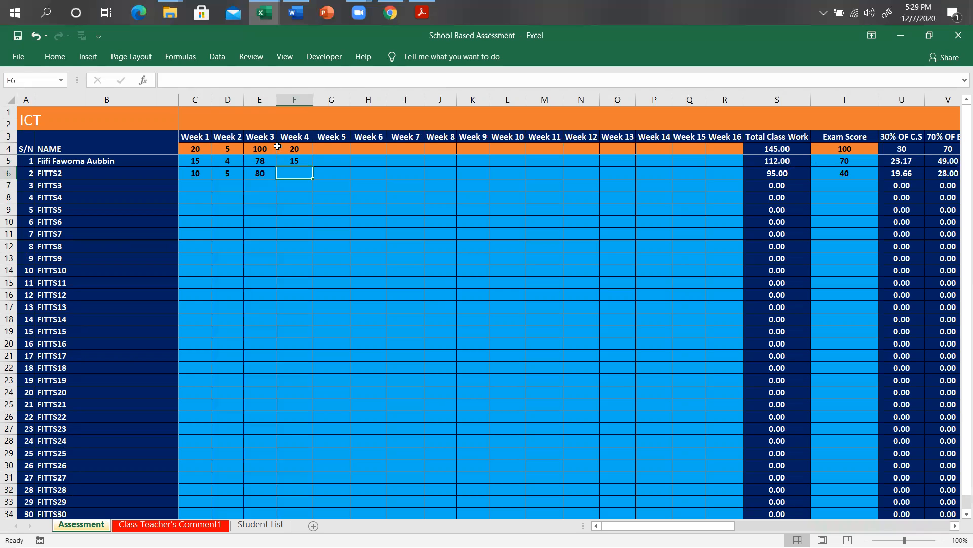
pyautogui.write('5')
pyautogui.press('Right')
pyautogui.press('Right')
pyautogui.press('Right')
pyautogui.press('Right')
pyautogui.press('Right')
pyautogui.press('Right')
pyautogui.press('Right')
pyautogui.press('Right')
pyautogui.press('Right')
pyautogui.press('Right')
pyautogui.press('Right')
pyautogui.press('Right')
pyautogui.press('Right')
pyautogui.press('Right')
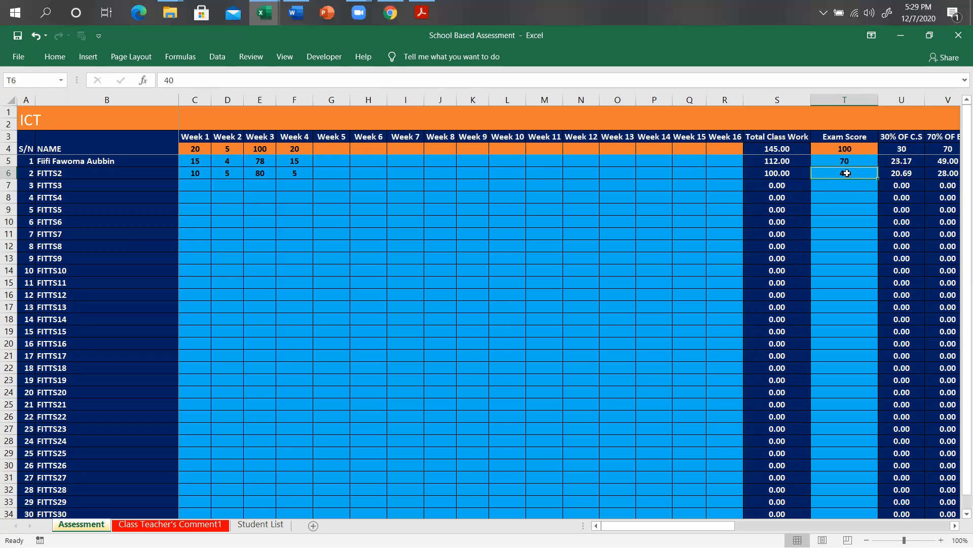
pyautogui.write('80')
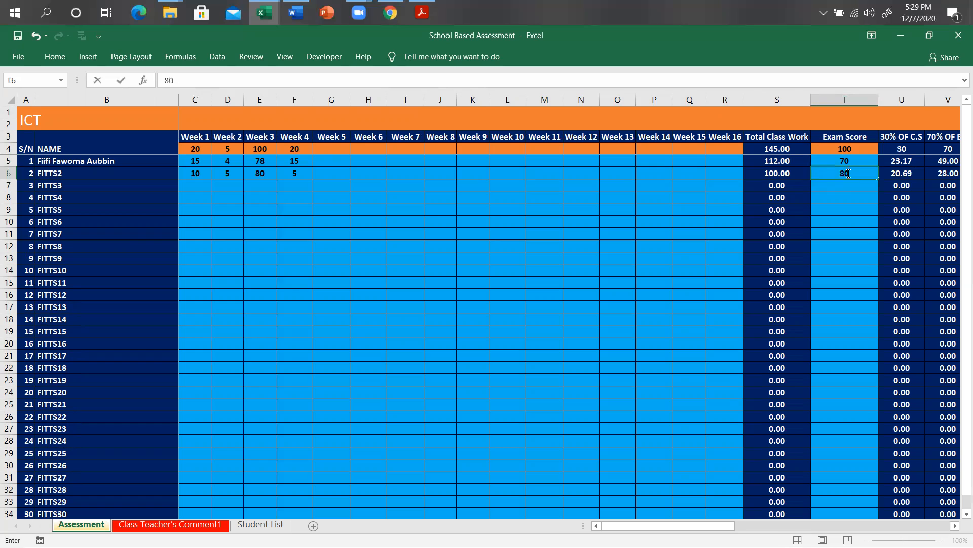
pyautogui.click(846, 173)
# Copy FITTS1's mouse-and-keyboard proficiency comment text from cell AB5.
pyautogui.press('Right')
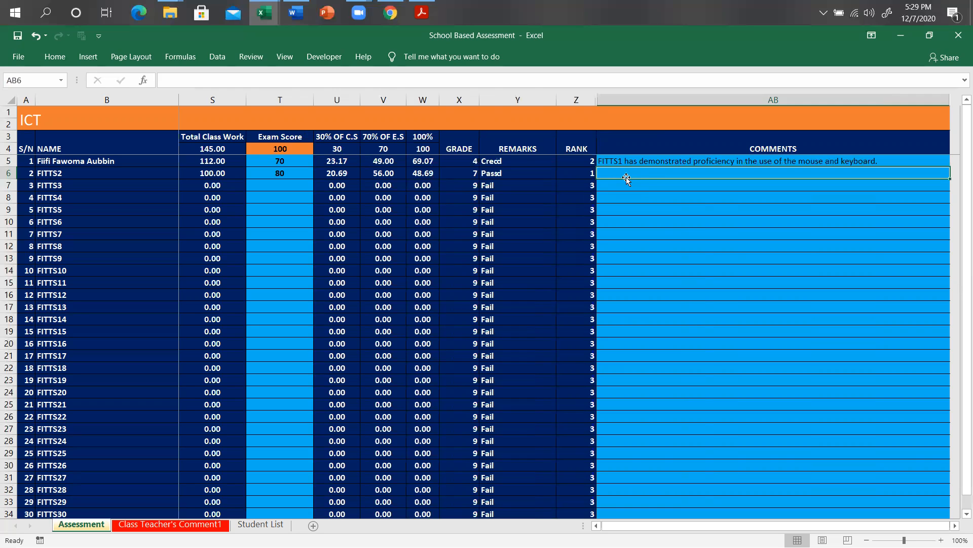
pyautogui.click(681, 160)
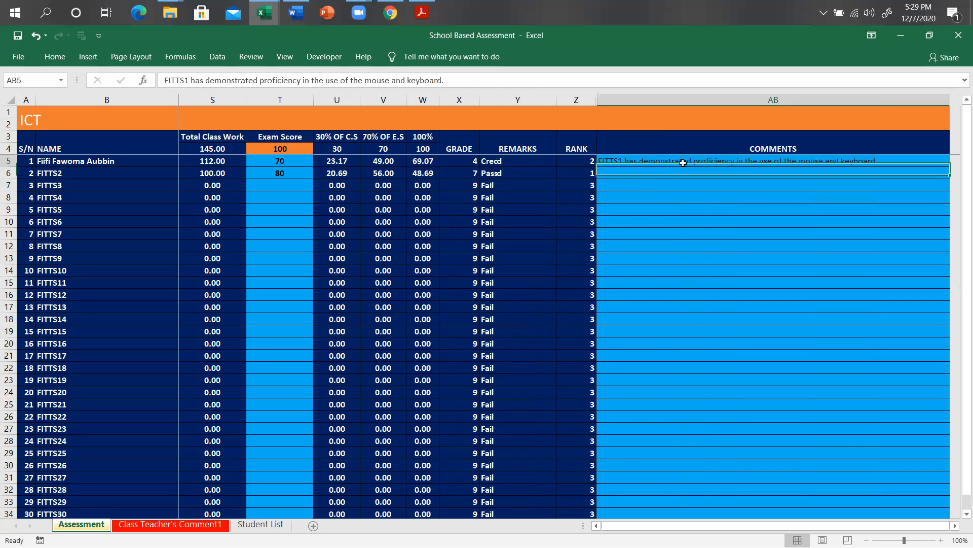
pyautogui.moveTo(464, 83); pyautogui.dragTo(164, 81)
pyautogui.hotkey('ctrl', 'c')
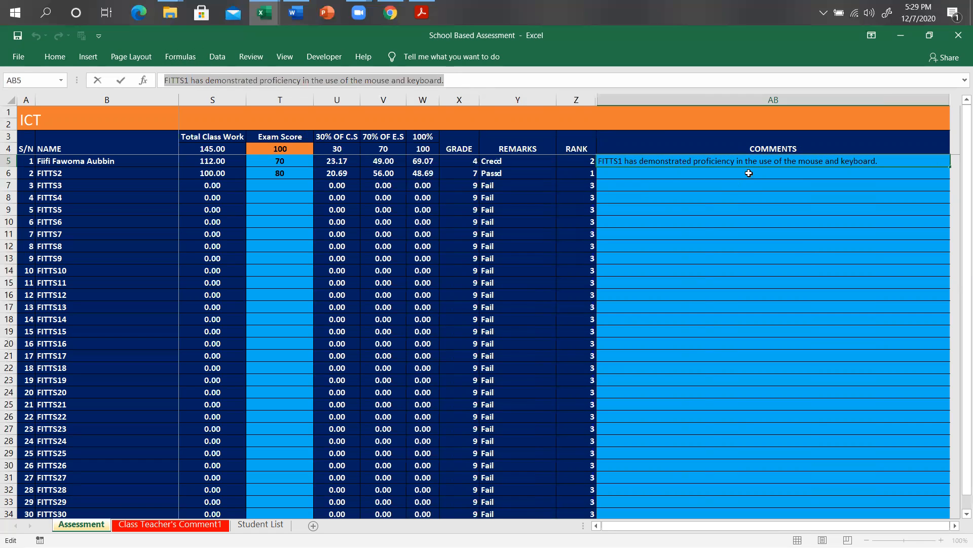
pyautogui.press('Return')
# Paste the comment into a new Word document and verify its word count: 12 words, 73 characters.
pyautogui.moveTo(296, 13)
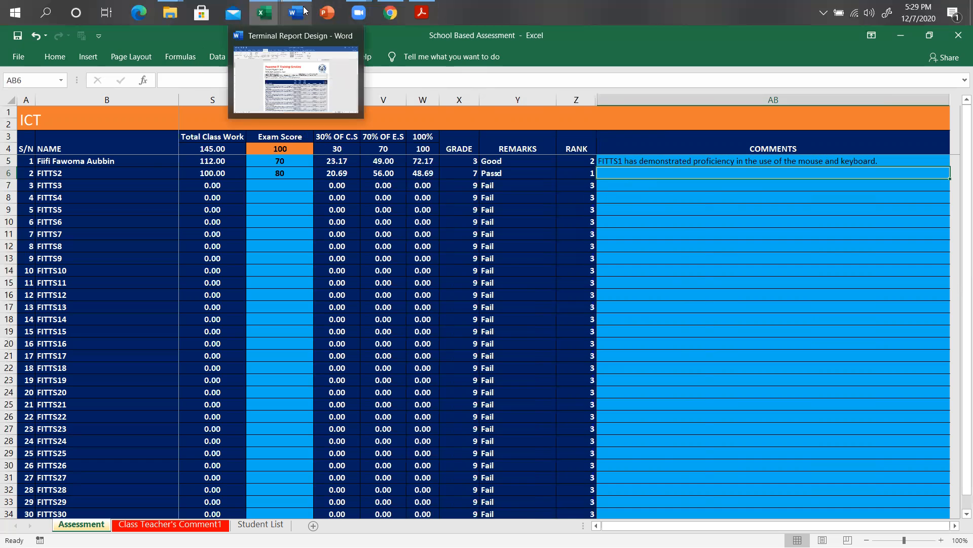
pyautogui.click(306, 73)
pyautogui.hotkey('ctrl', 'n')
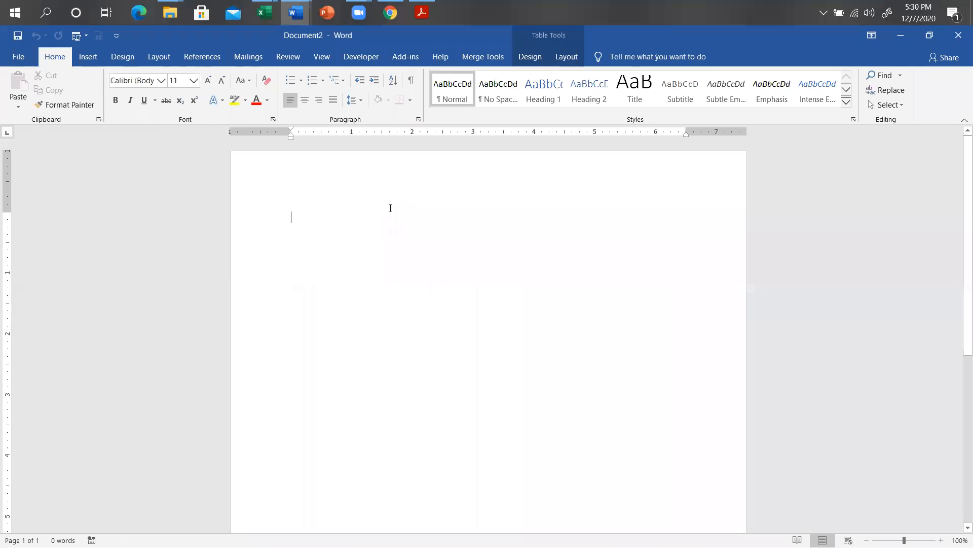
pyautogui.hotkey('ctrl', 'v')
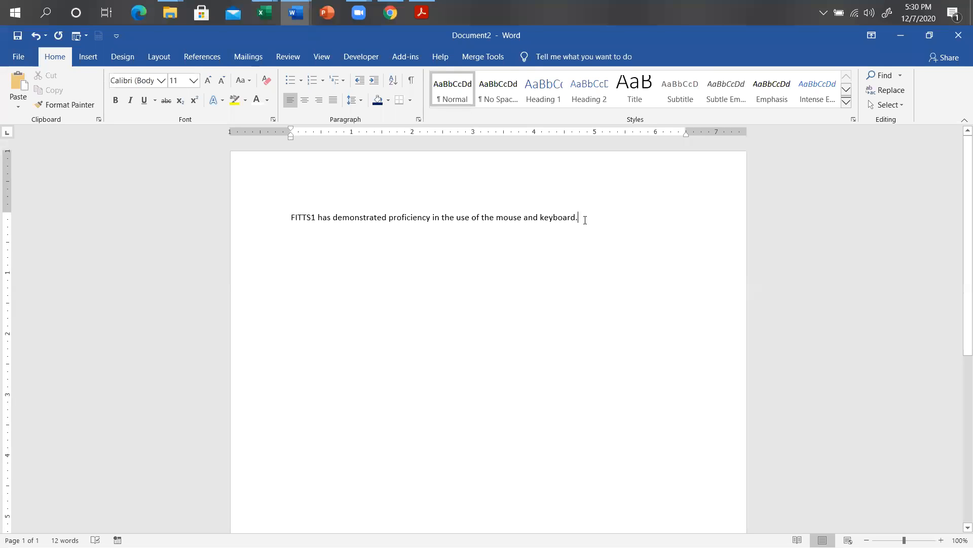
pyautogui.moveTo(585, 220); pyautogui.dragTo(282, 193)
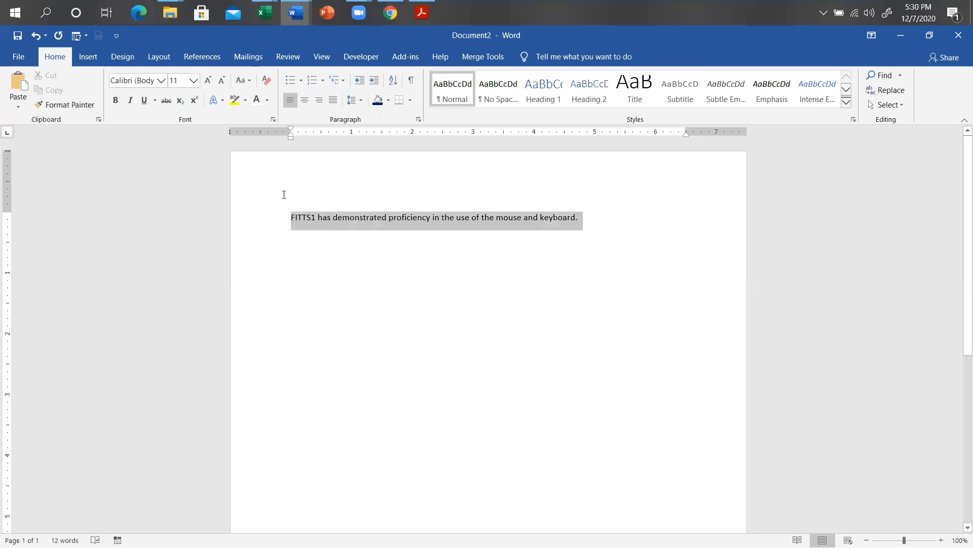
pyautogui.click(292, 59)
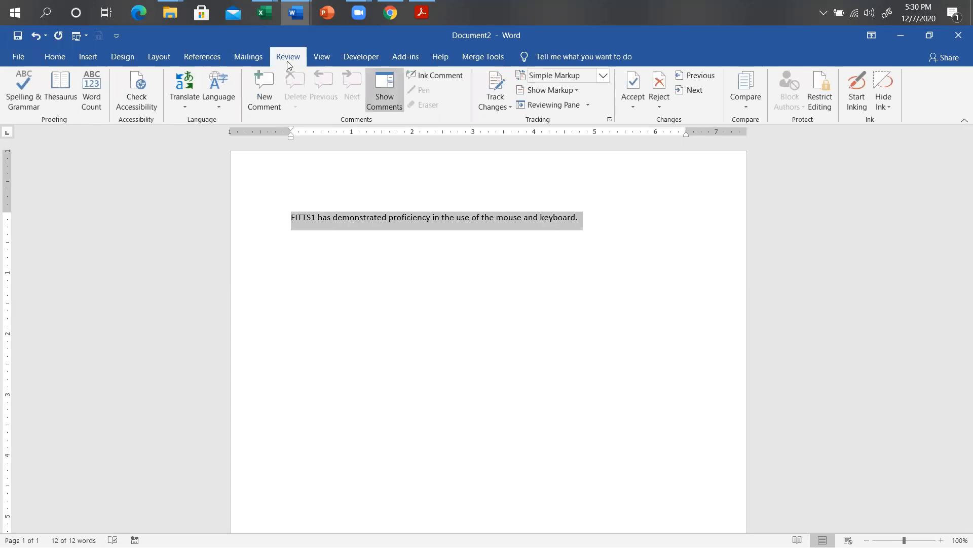
pyautogui.click(98, 98)
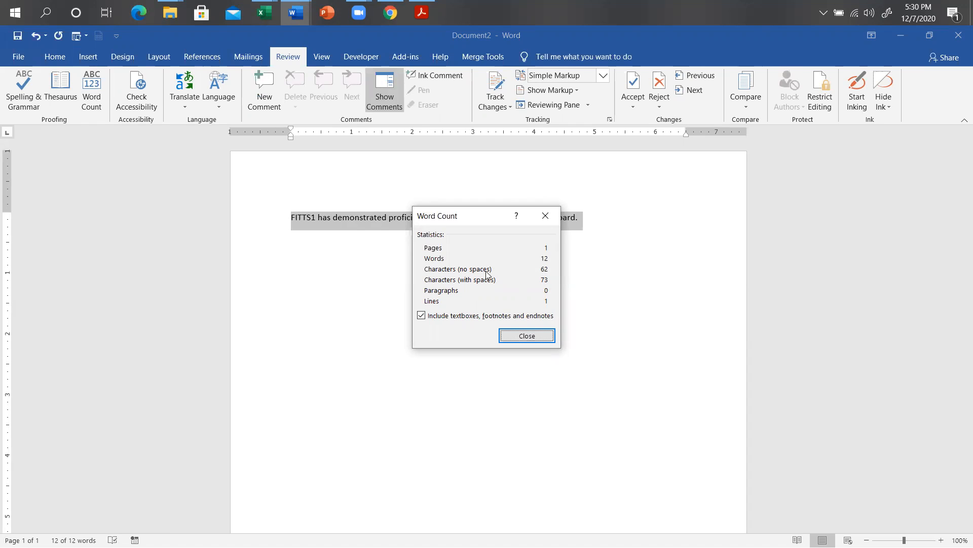
pyautogui.click(546, 221)
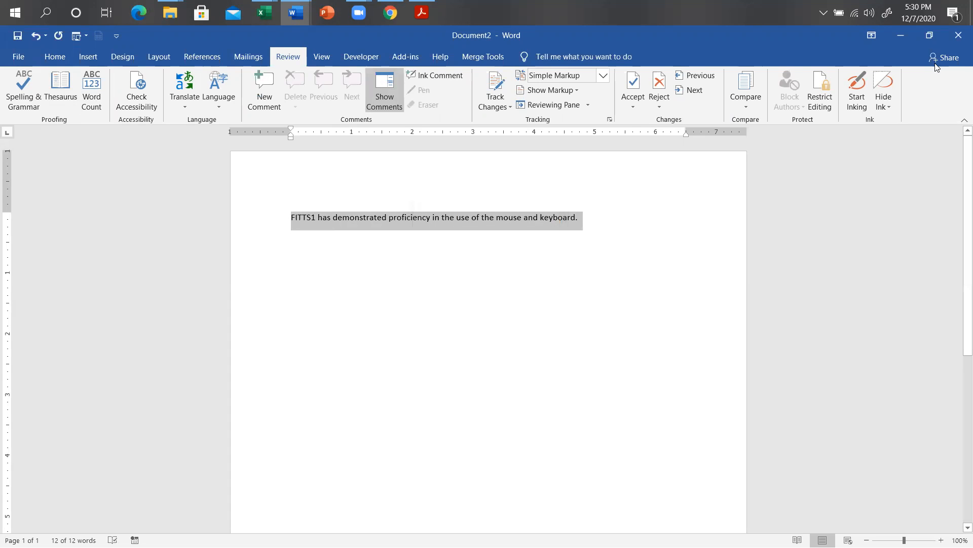
# Minimize the scratch document and switch to the FITTS Term Report Template workbook.
pyautogui.click(900, 37)
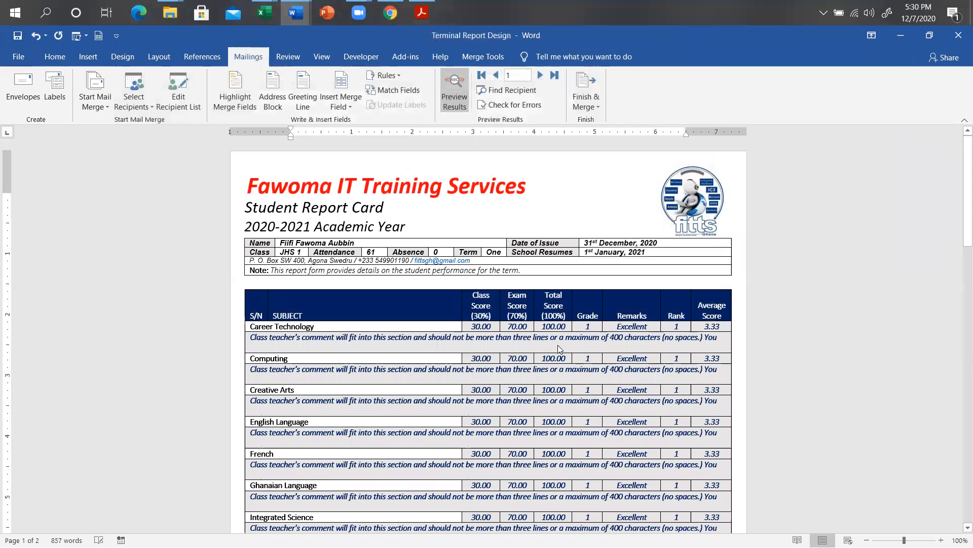
pyautogui.click(528, 345)
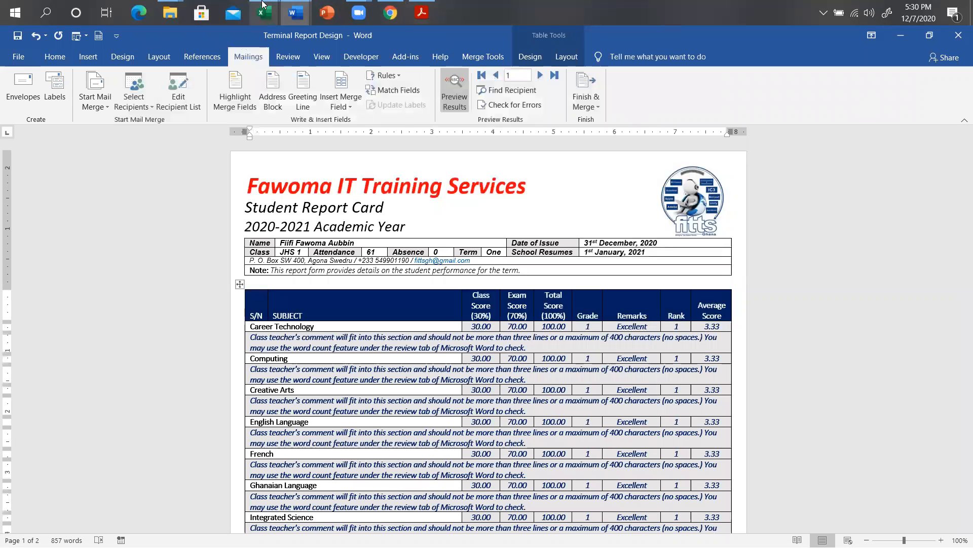
pyautogui.moveTo(268, 10)
pyautogui.click(341, 85)
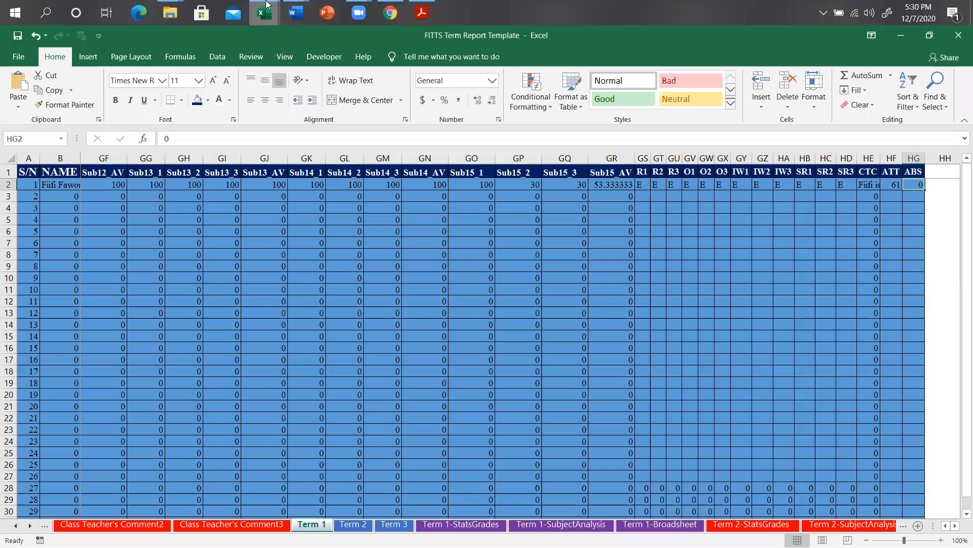
# Go to the Class Teacher's Comment1 sheet of School Based Assessment, at column C.
pyautogui.click(206, 85)
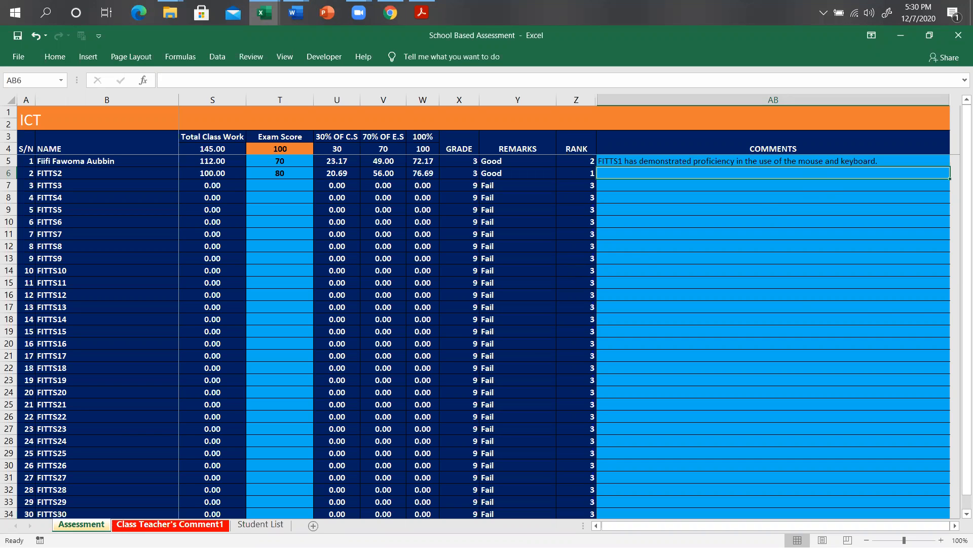
pyautogui.hotkey('ctrl', 'pagedown')
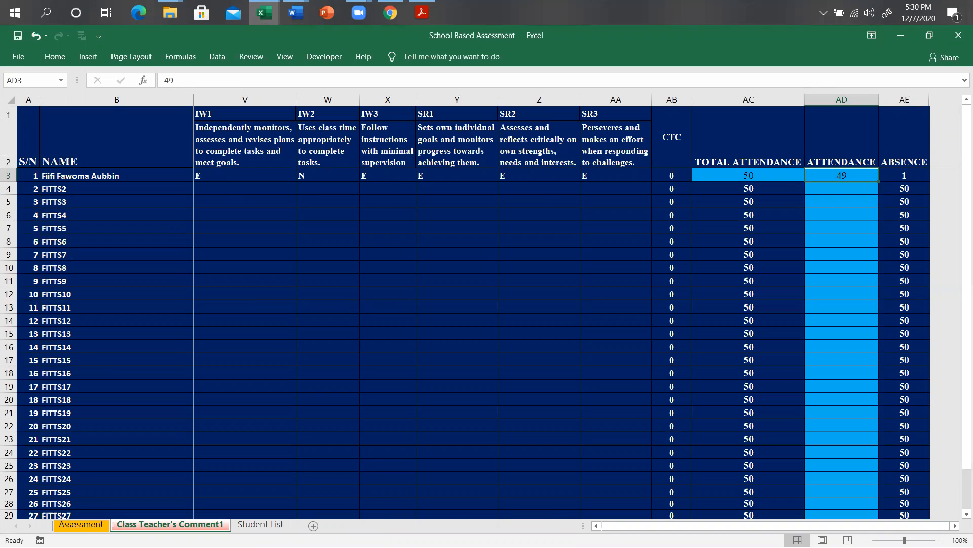
pyautogui.press('Left')
pyautogui.press('Left')
pyautogui.press('Left')
pyautogui.press('Left')
pyautogui.press('Left')
pyautogui.press('Left')
pyautogui.press('Left')
pyautogui.press('Left')
pyautogui.press('Left')
pyautogui.press('Left')
pyautogui.press('Left')
pyautogui.press('Left')
pyautogui.press('Left')
pyautogui.press('Left')
pyautogui.press('Left')
pyautogui.press('Left')
pyautogui.press('Left')
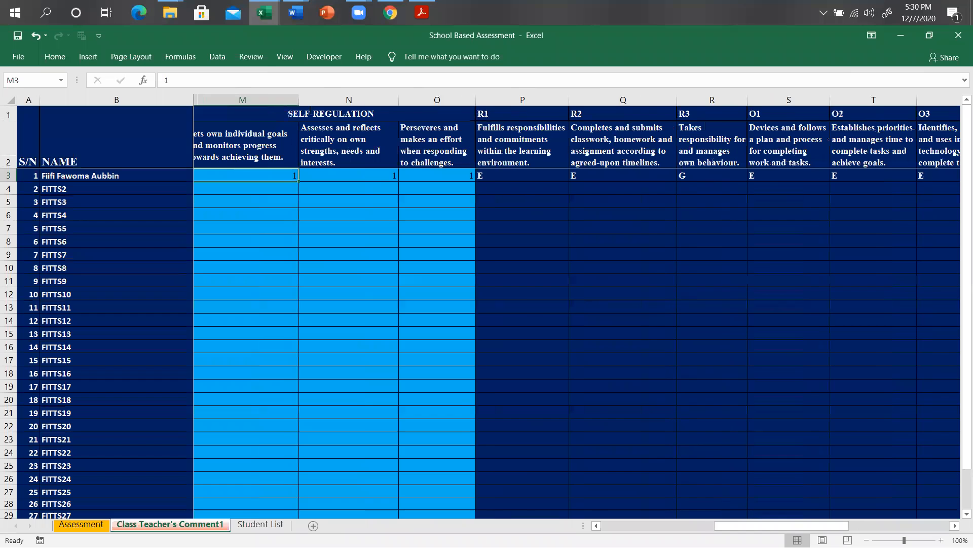
pyautogui.press('Left')
pyautogui.press('Left')
pyautogui.press('Left')
pyautogui.press('Left')
pyautogui.press('Left')
pyautogui.press('Left')
pyautogui.press('Left')
pyautogui.press('Left')
pyautogui.press('Left')
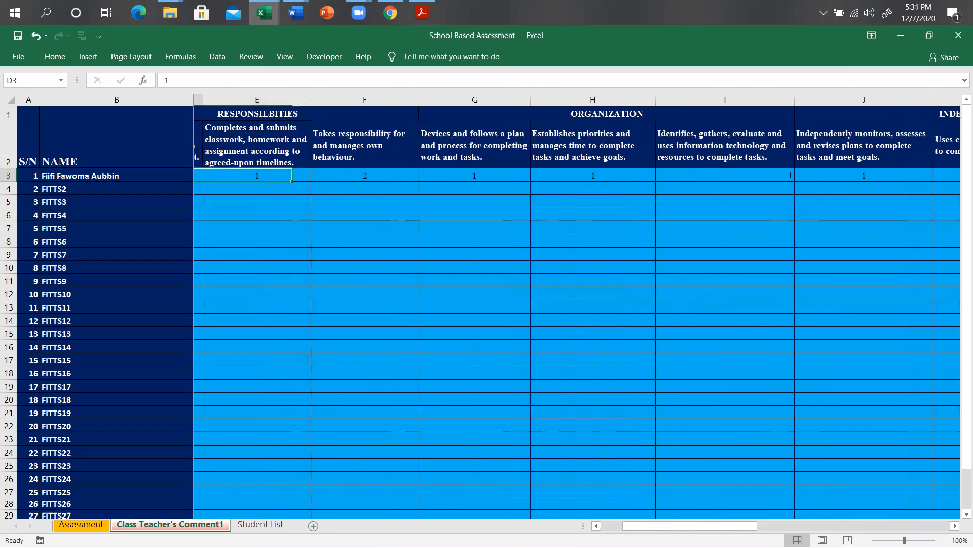
pyautogui.press('Left')
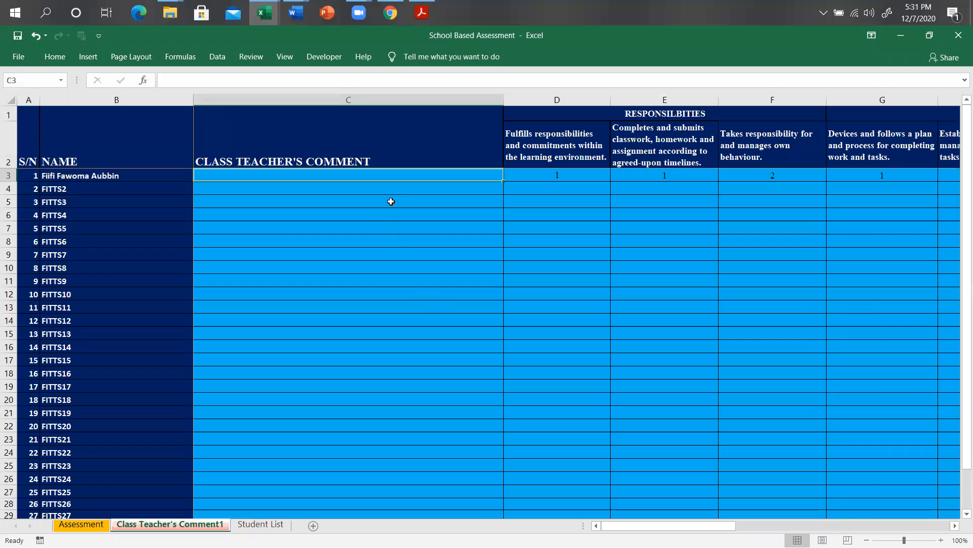
# Enter FITTS2's Responsibilities ratings of 1, 2, 3 and 4 in D4–G4.
pyautogui.click(409, 188)
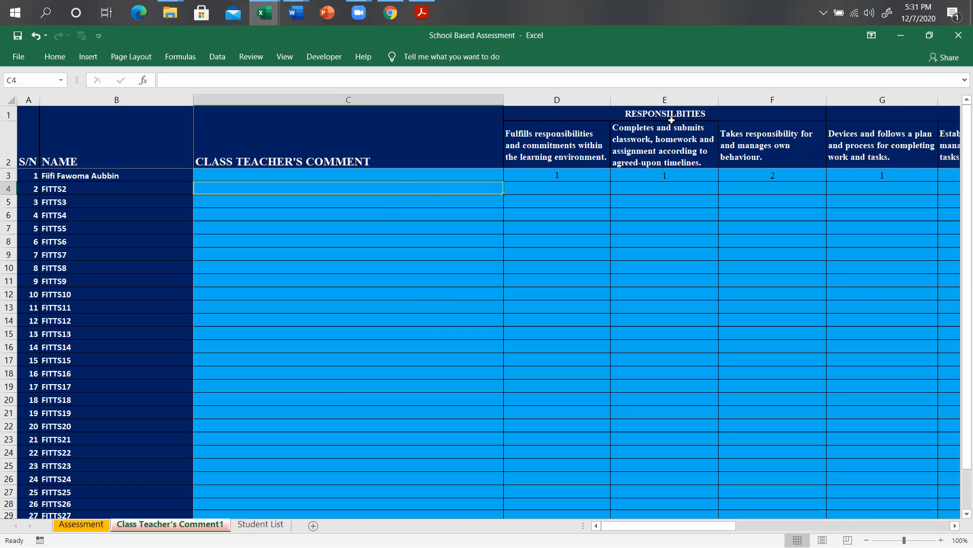
pyautogui.click(561, 189)
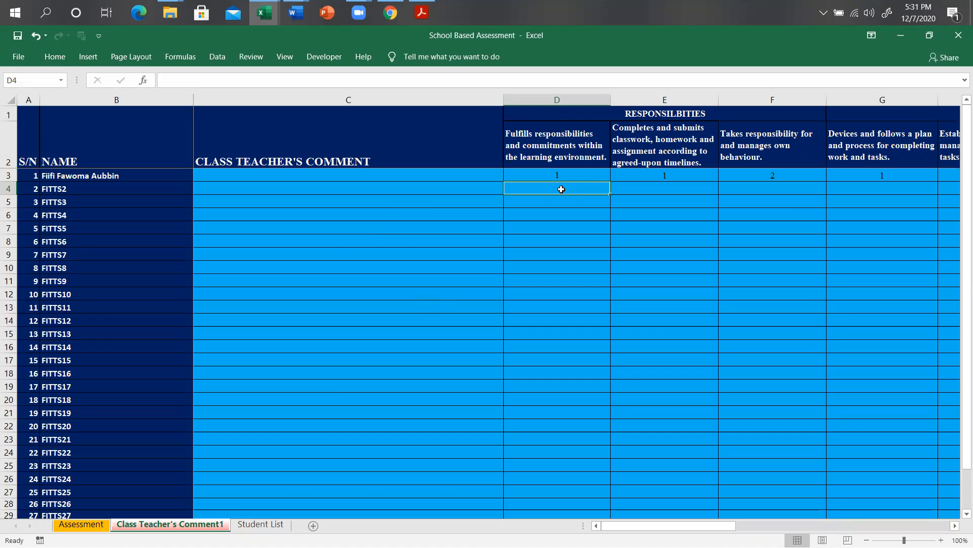
pyautogui.write('1')
pyautogui.press('Tab')
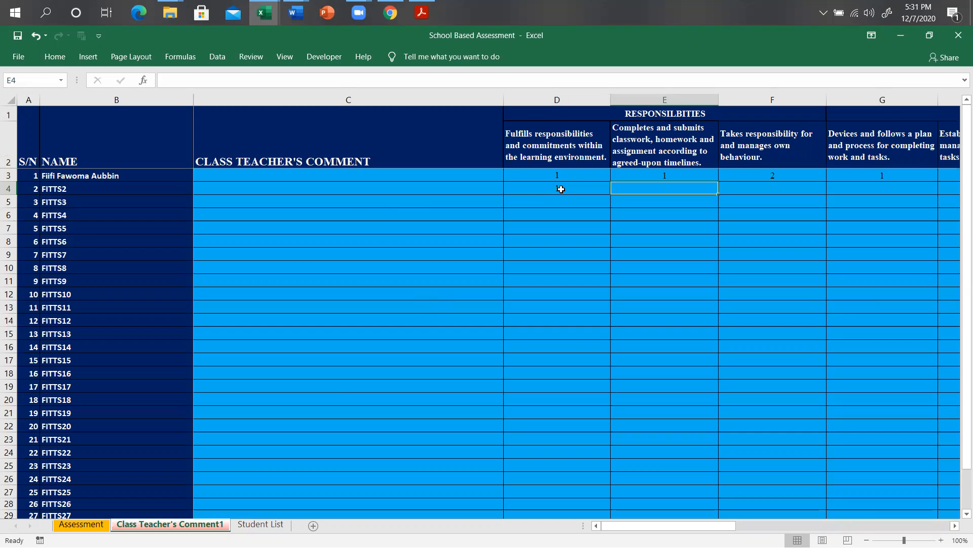
pyautogui.write('2')
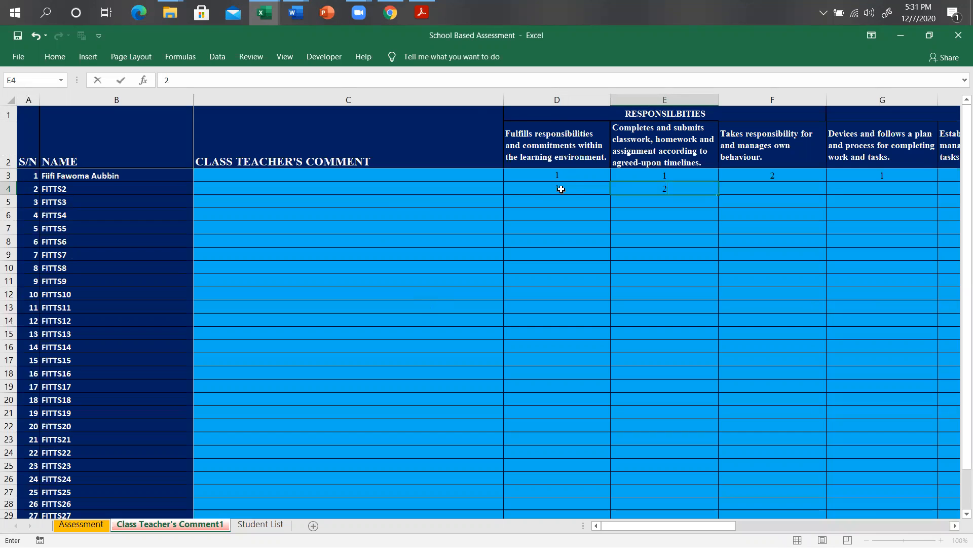
pyautogui.press('Tab')
pyautogui.write('3')
pyautogui.press('Tab')
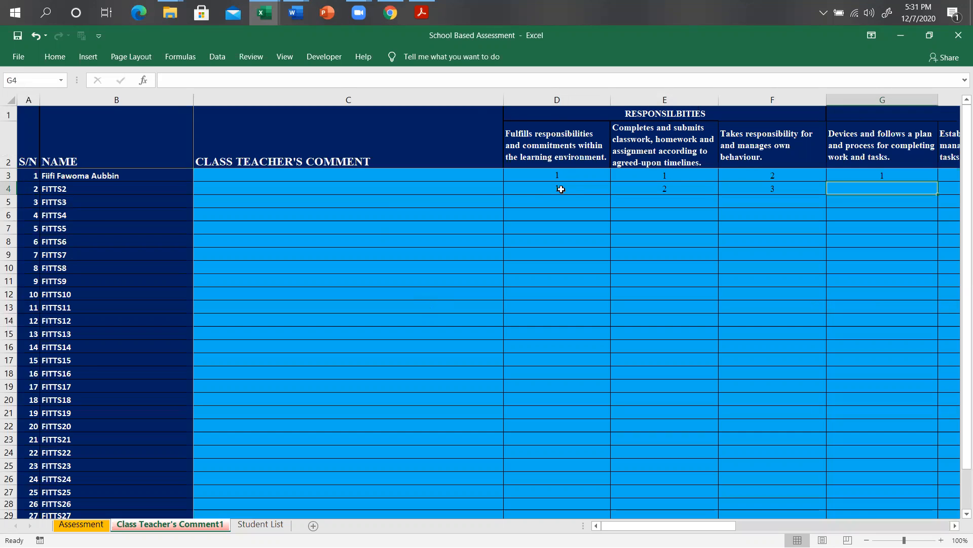
pyautogui.write('4')
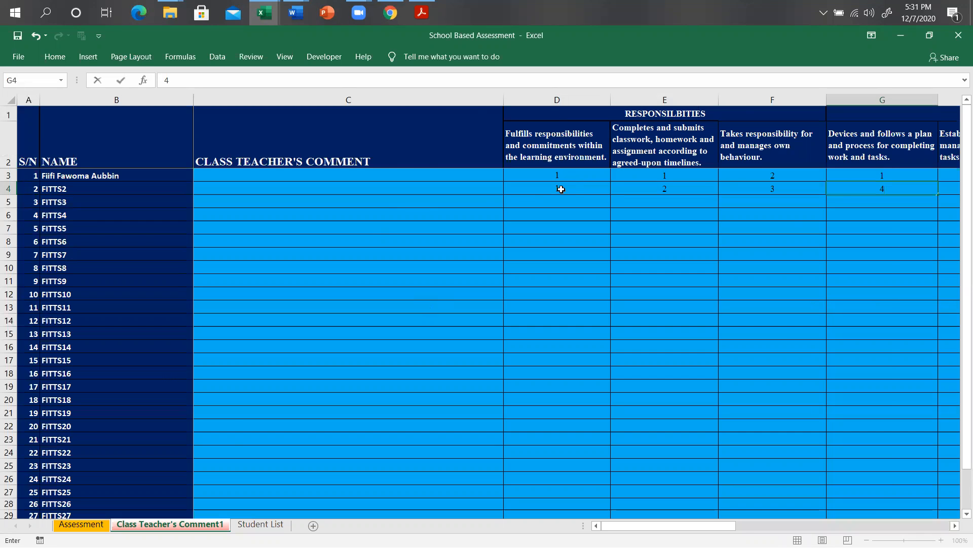
pyautogui.press('Tab')
# Enter FITTS2's Organization ratings 1 and 2 and Independent Work rating 2.
pyautogui.write('1')
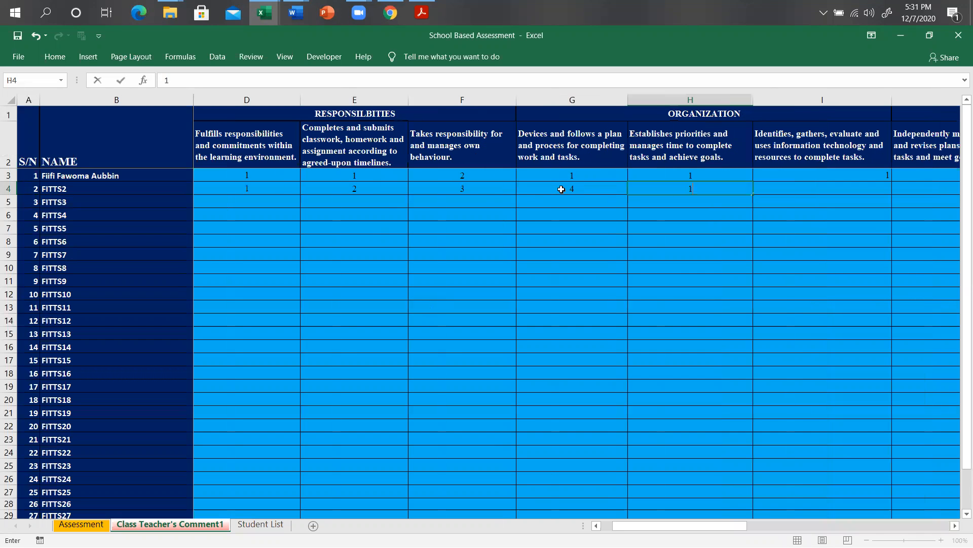
pyautogui.press('Tab')
pyautogui.write('2')
pyautogui.press('Tab')
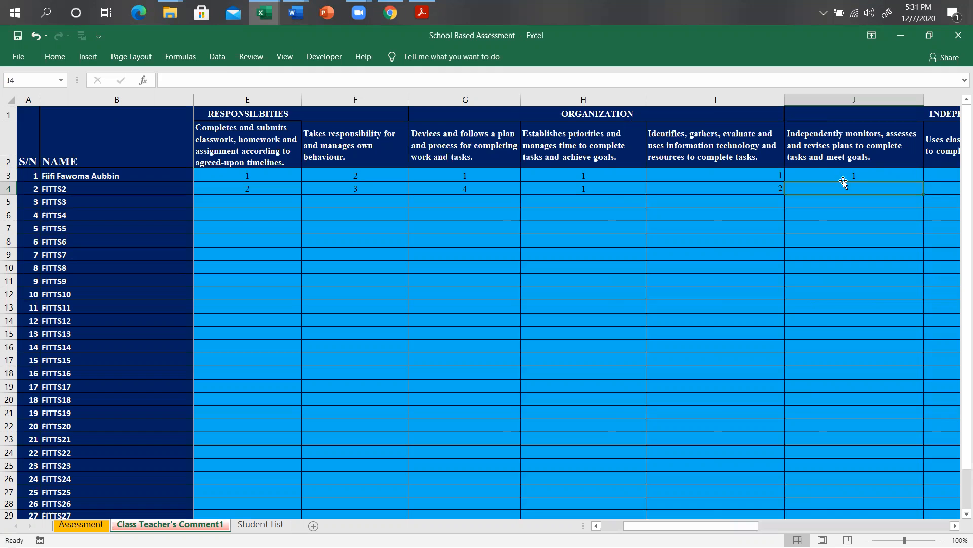
pyautogui.write('2')
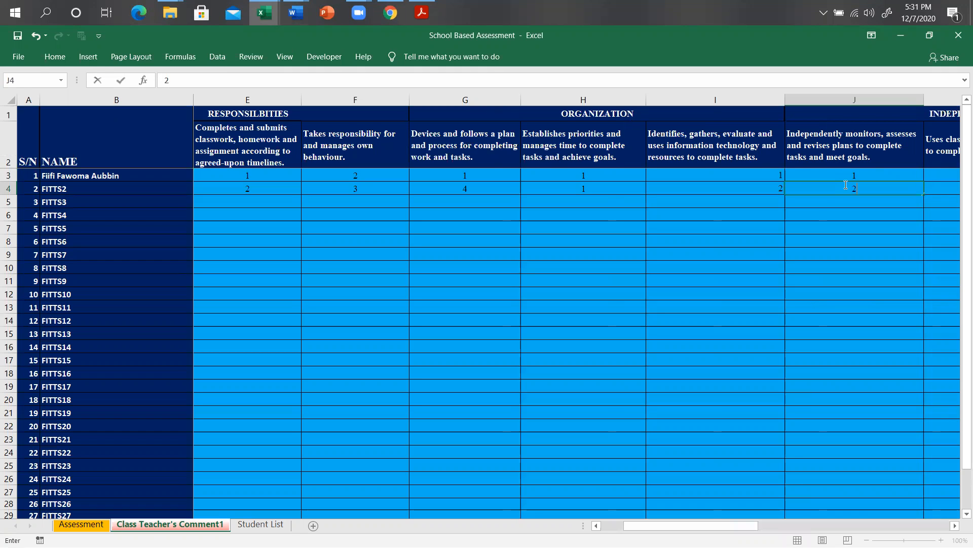
pyautogui.press('Right')
pyautogui.press('Right')
pyautogui.press('Right')
pyautogui.press('Right')
pyautogui.press('Right')
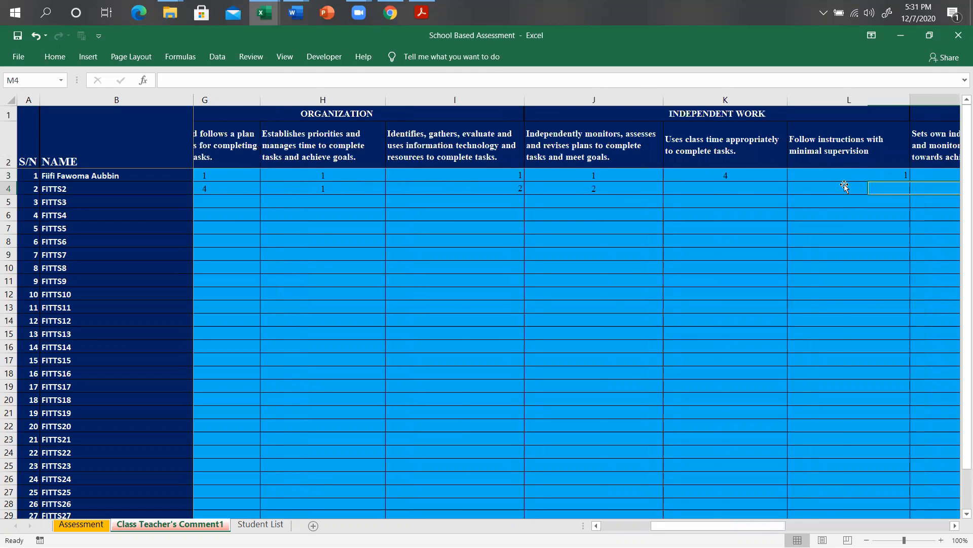
pyautogui.press('Right')
pyautogui.press('Right')
pyautogui.press('Right')
pyautogui.press('Right')
pyautogui.press('Right')
pyautogui.press('Right')
pyautogui.press('Right')
pyautogui.press('Right')
pyautogui.press('Right')
pyautogui.press('Right')
pyautogui.press('Right')
pyautogui.press('Right')
pyautogui.press('Right')
pyautogui.press('Right')
pyautogui.press('Right')
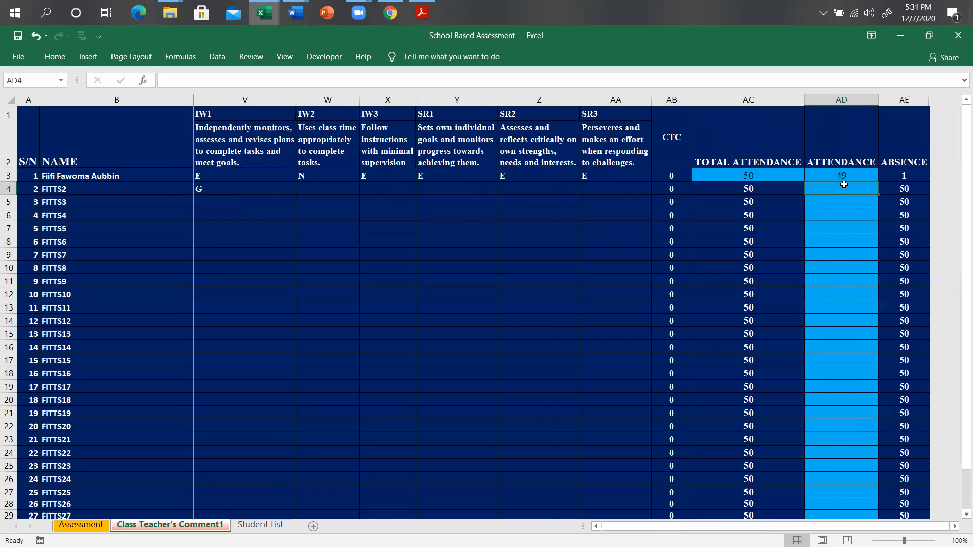
# Change the total attendance in AC3 to 61.
pyautogui.press('Up')
pyautogui.press('Left')
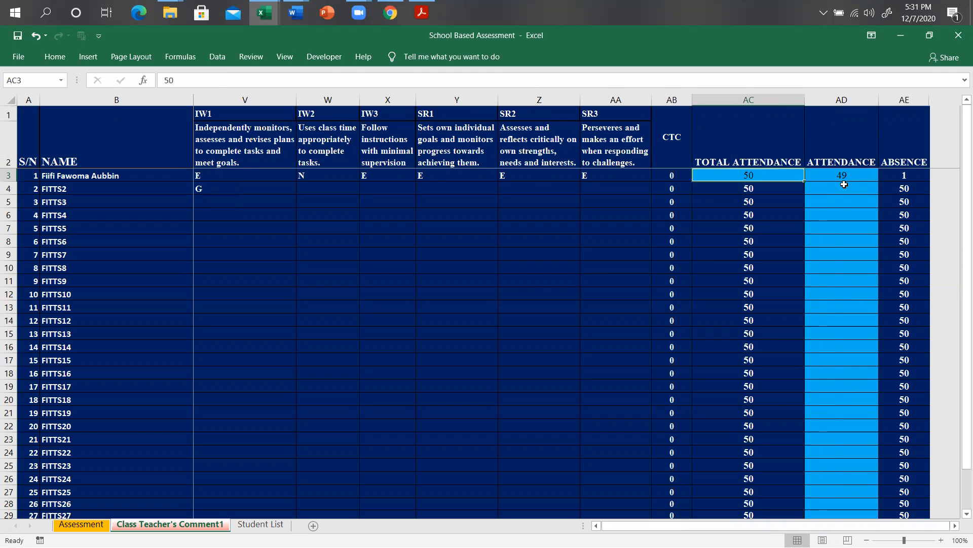
pyautogui.write('61')
pyautogui.press('Tab')
pyautogui.hotkey('ctrl', 'Down')
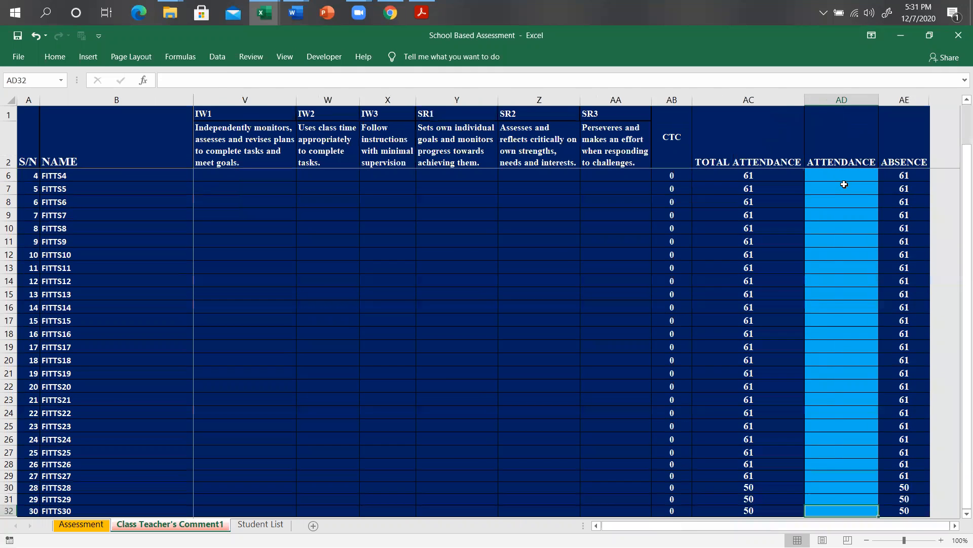
pyautogui.hotkey('ctrl', 'Home')
# Record attendance of 59 for the first student and 45 for FITTS2.
pyautogui.press('Right')
pyautogui.press('Right')
pyautogui.press('Right')
pyautogui.press('Right')
pyautogui.press('Right')
pyautogui.press('Right')
pyautogui.press('Right')
pyautogui.press('Right')
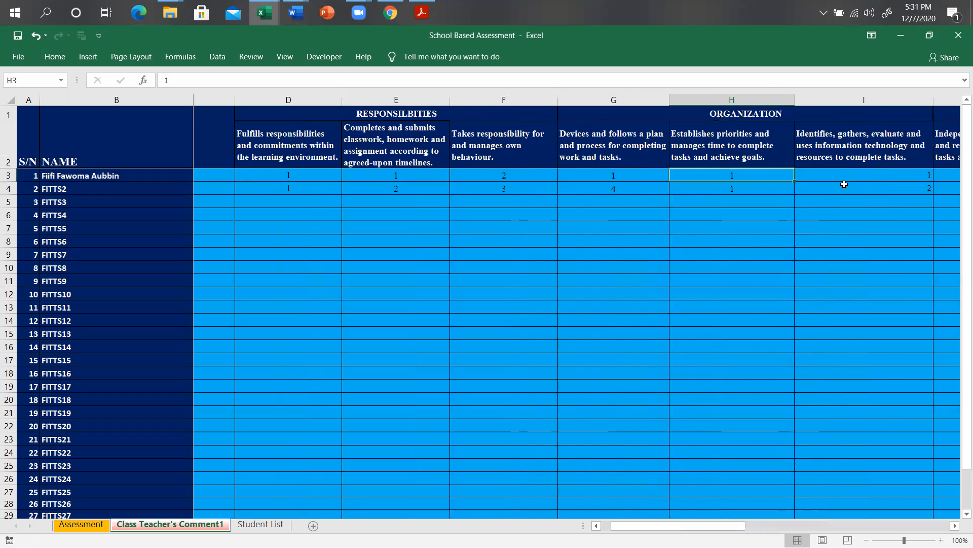
pyautogui.press('Right')
pyautogui.press('Right')
pyautogui.press('Right')
pyautogui.press('Right')
pyautogui.press('Right')
pyautogui.press('Right')
pyautogui.press('Right')
pyautogui.press('Right')
pyautogui.press('Right')
pyautogui.press('Right')
pyautogui.press('Right')
pyautogui.press('Right')
pyautogui.press('Right')
pyautogui.press('Right')
pyautogui.press('Right')
pyautogui.press('Right')
pyautogui.press('Right')
pyautogui.press('Right')
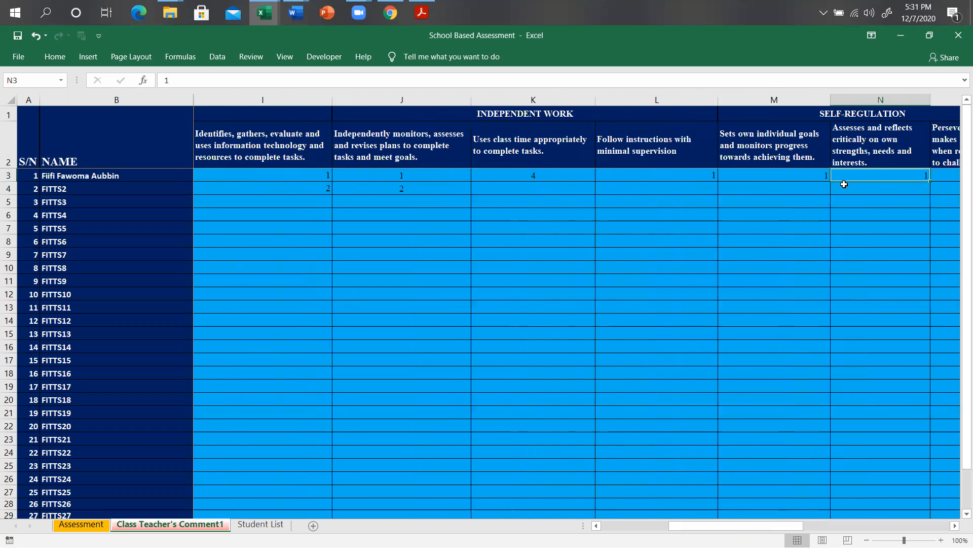
pyautogui.press('Right')
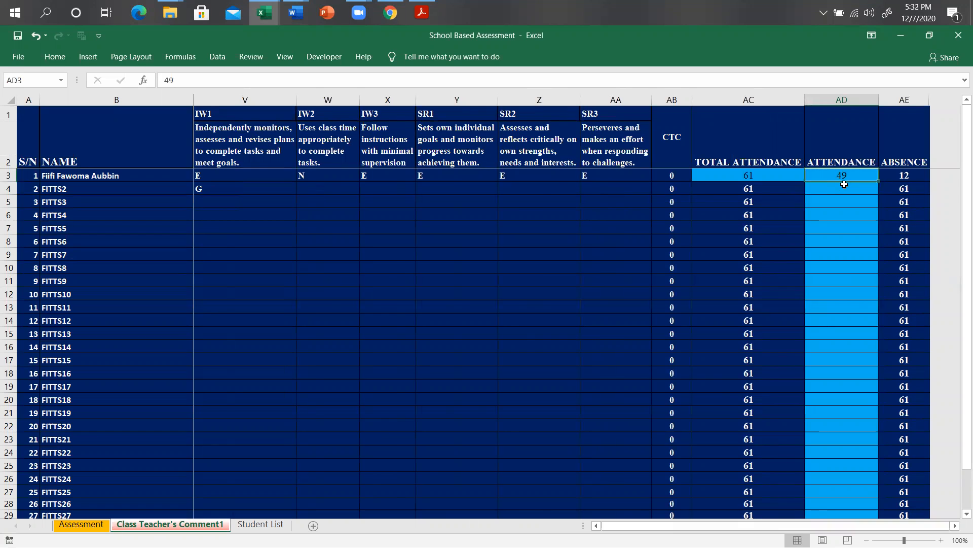
pyautogui.write('59')
pyautogui.press('Return')
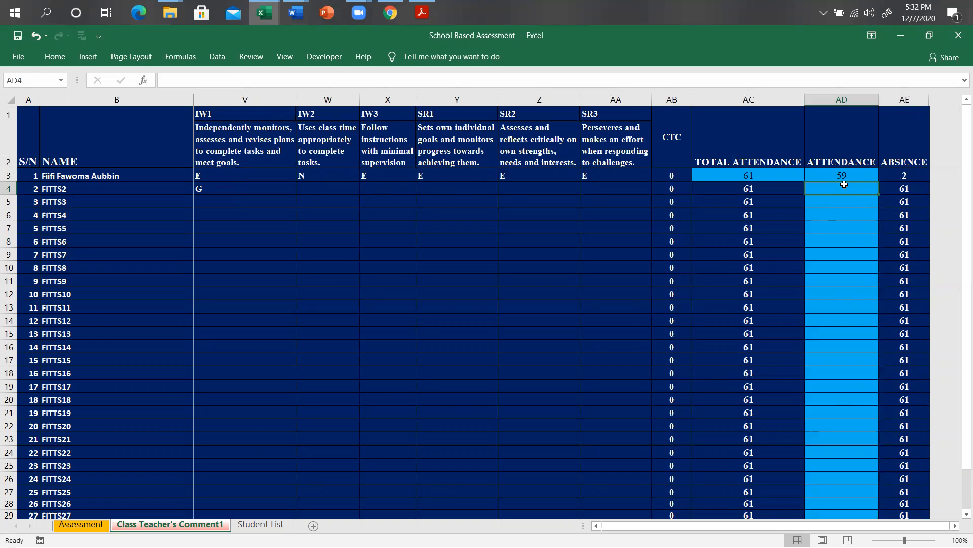
pyautogui.write('45')
pyautogui.press('Return')
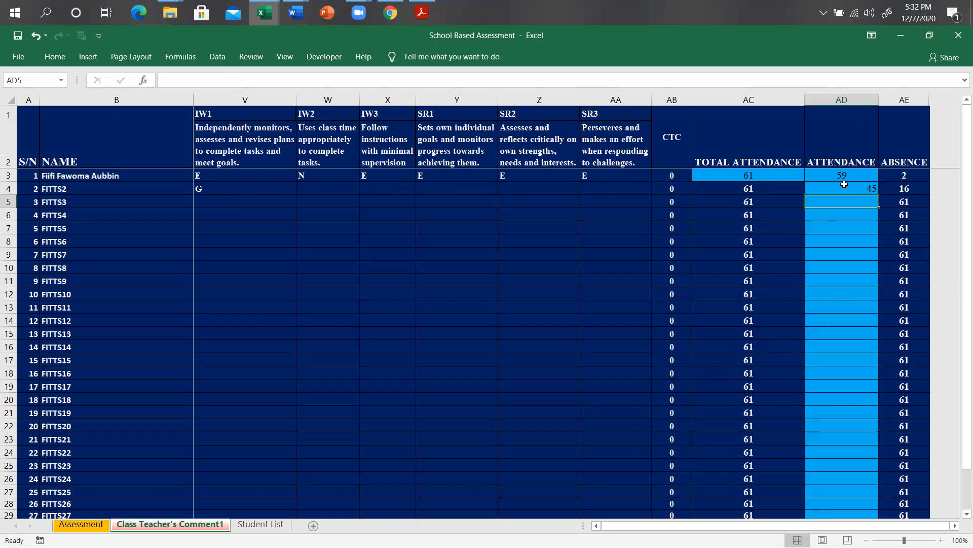
# Bring up Terminal Report Design.pdf and scroll back to the top of page 1.
pyautogui.click(421, 12)
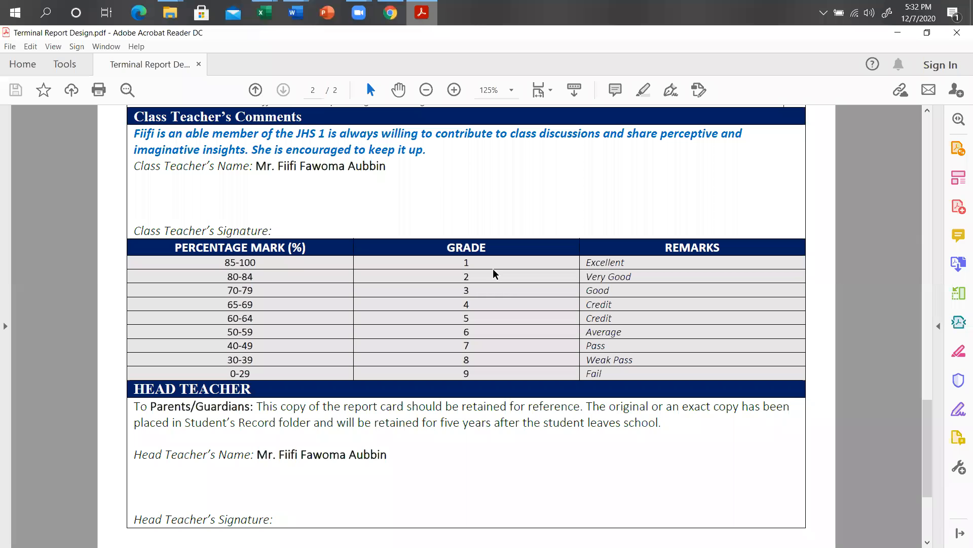
pyautogui.moveTo(924, 458); pyautogui.dragTo(928, 226)
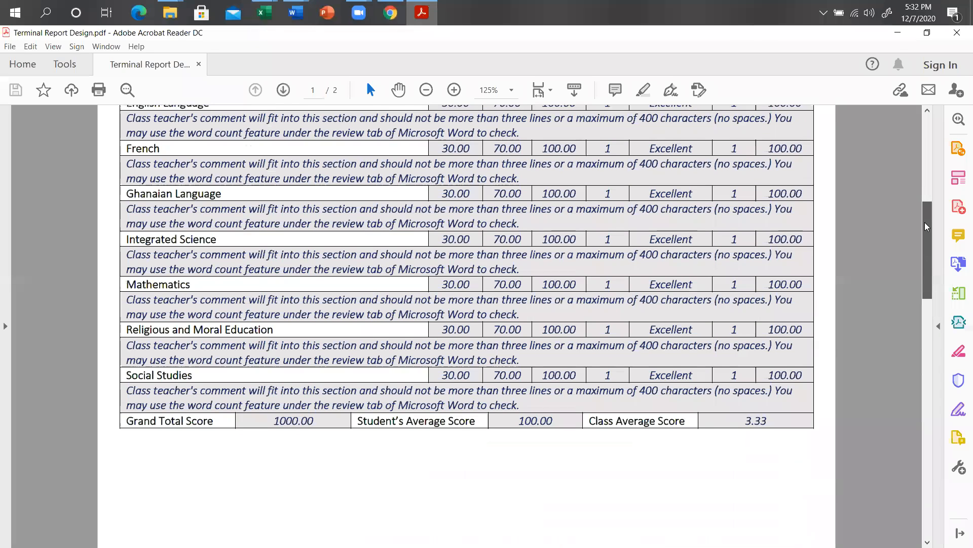
pyautogui.scroll(3, 926, 226)
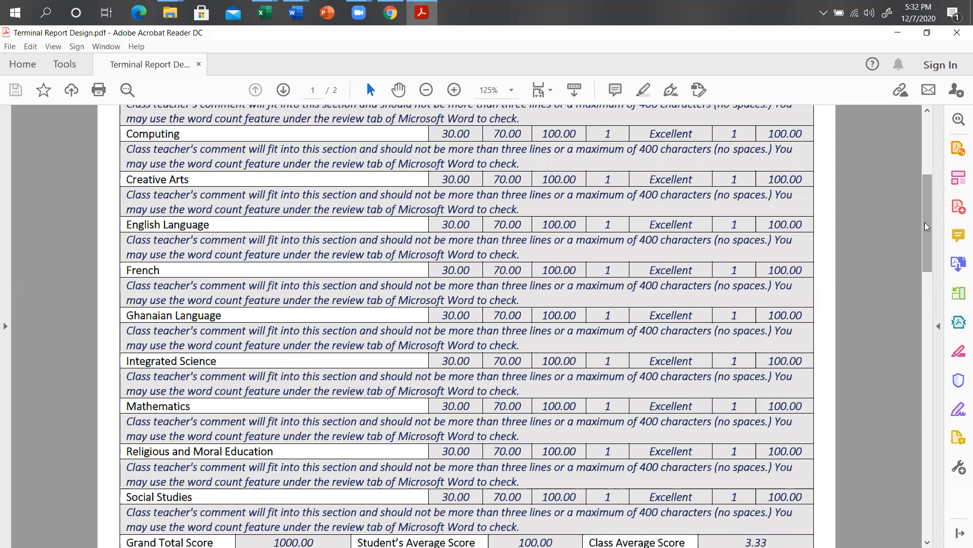
pyautogui.moveTo(928, 227); pyautogui.dragTo(932, 147)
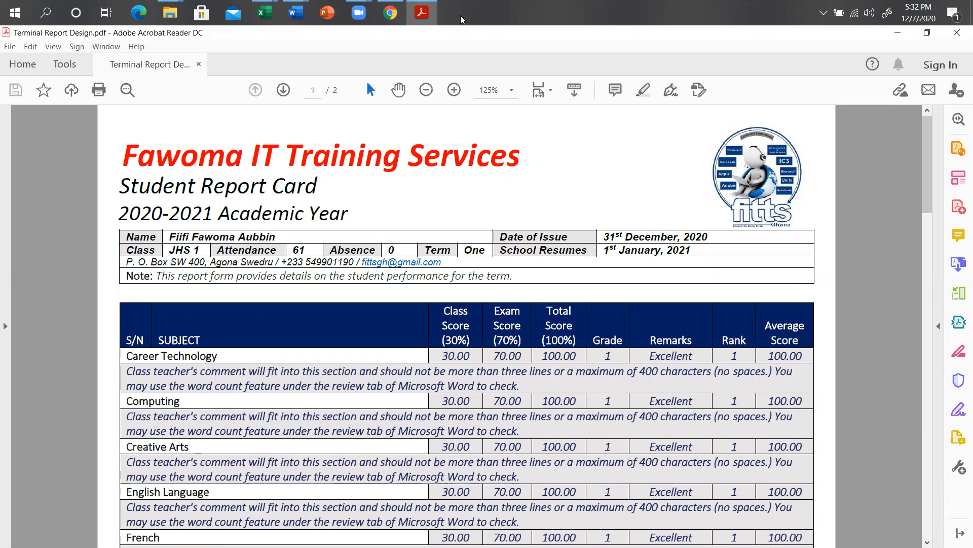
# Zoom the report card header to 300% to check attendance 61, then hide the menus with F9.
pyautogui.tripleClick(454, 90)
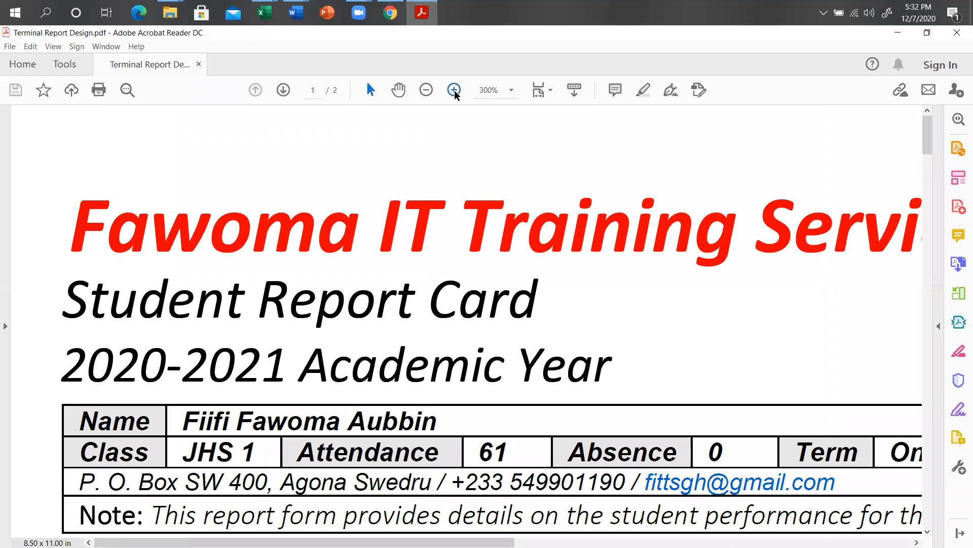
pyautogui.moveTo(929, 142); pyautogui.dragTo(928, 163)
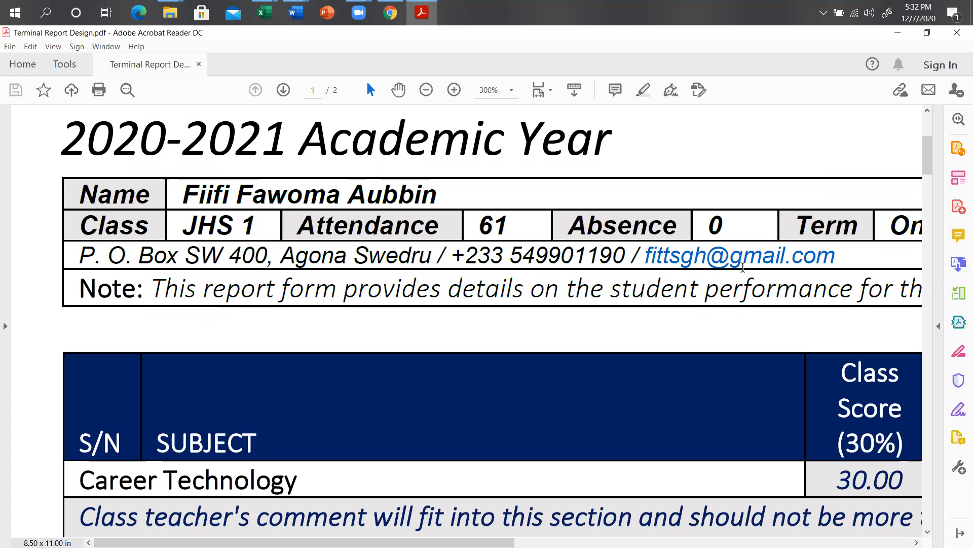
pyautogui.moveTo(925, 170)
pyautogui.mouseDown()
pyautogui.moveTo(925, 149)
pyautogui.moveTo(924, 164)
pyautogui.mouseUp()
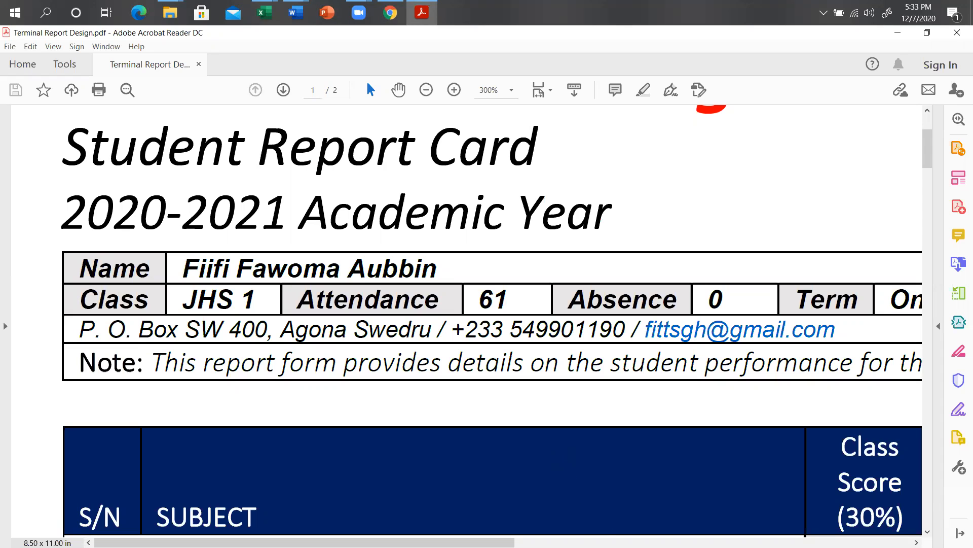
pyautogui.press('F9')
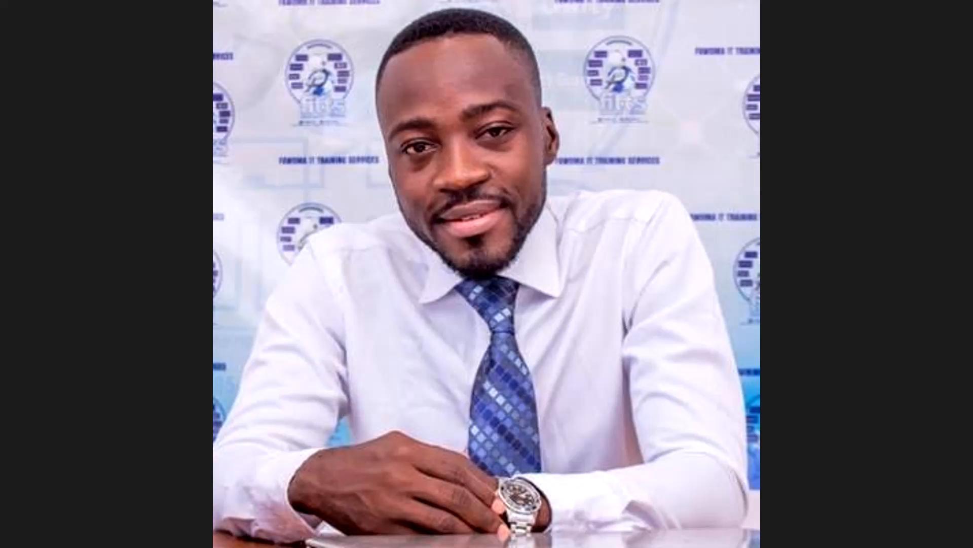